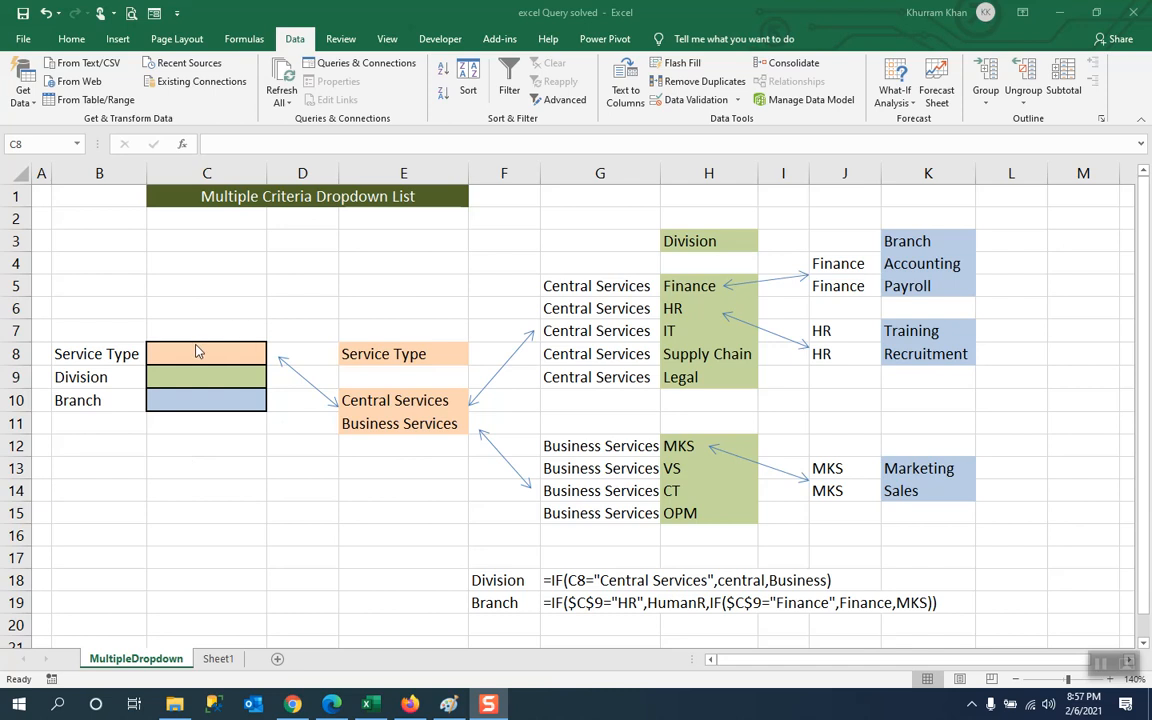
Step: Examine the Service Type options in E10:E11 and the Division lists that depend on Central Services and Business Services
left_click(182, 355)
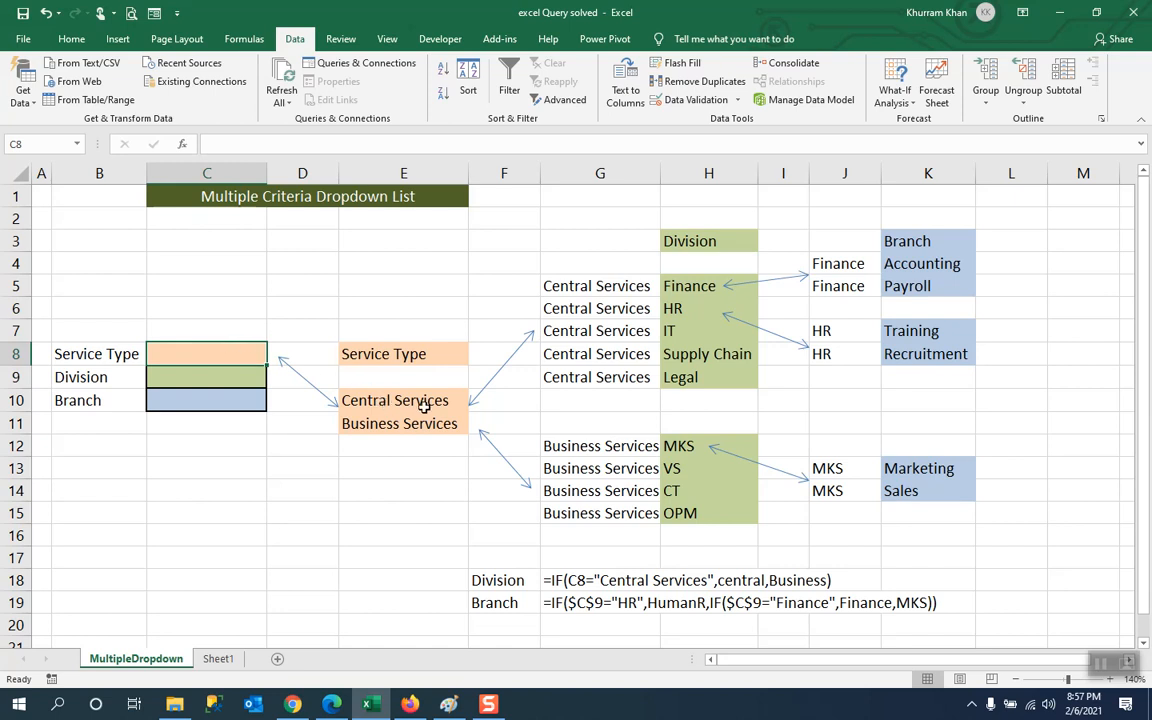
left_click_drag(423, 400, 426, 414)
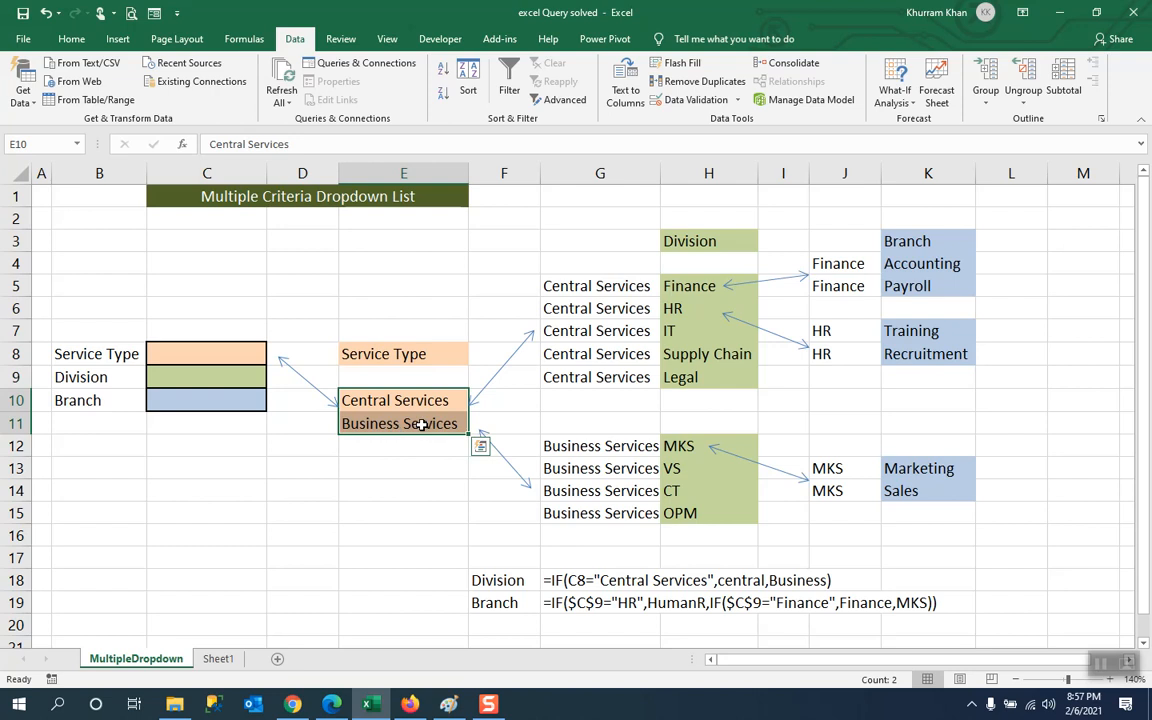
left_click(223, 357)
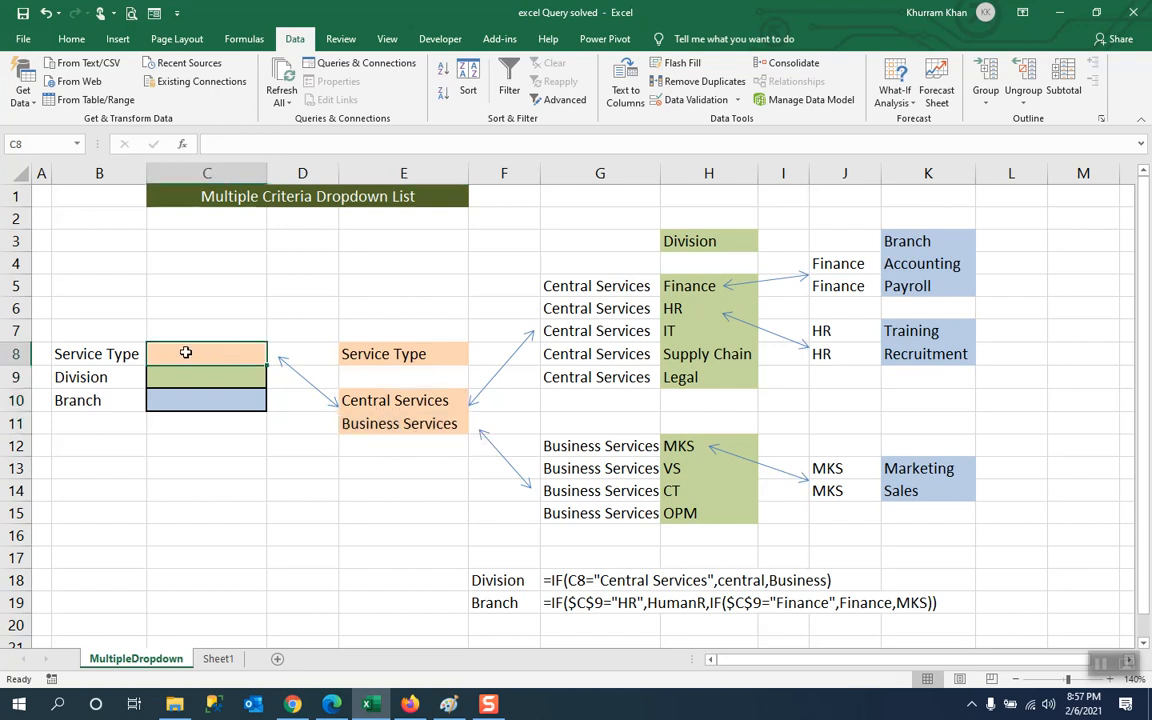
left_click(429, 400)
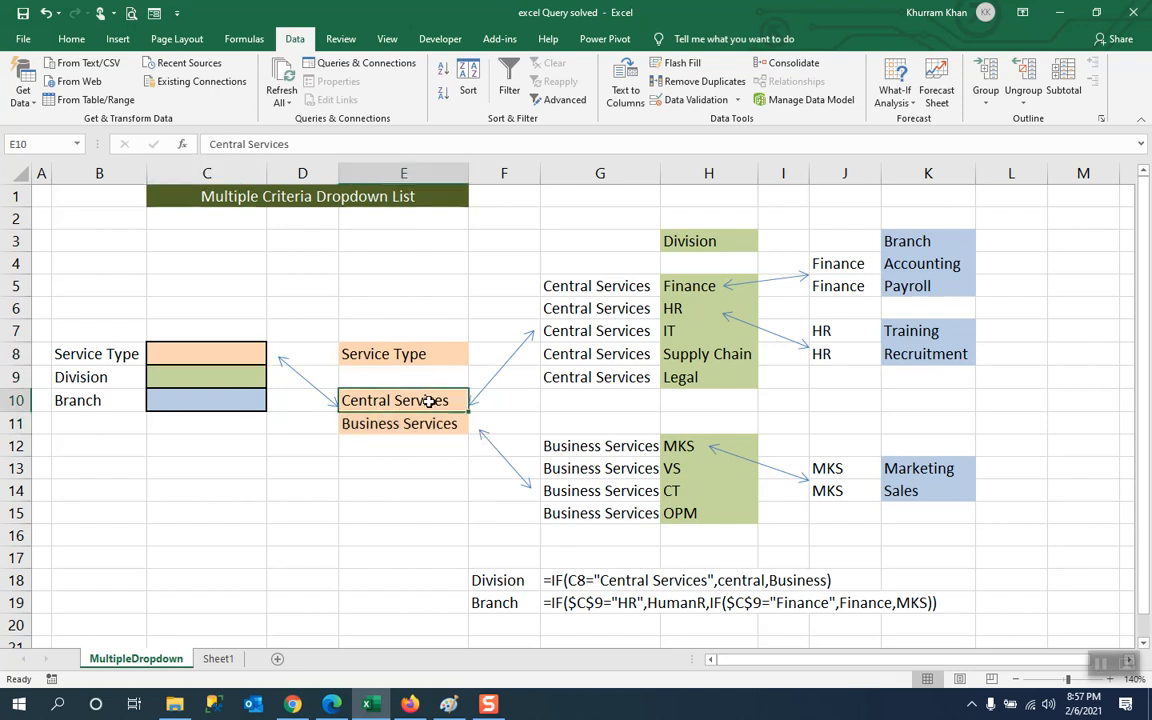
left_click(201, 380)
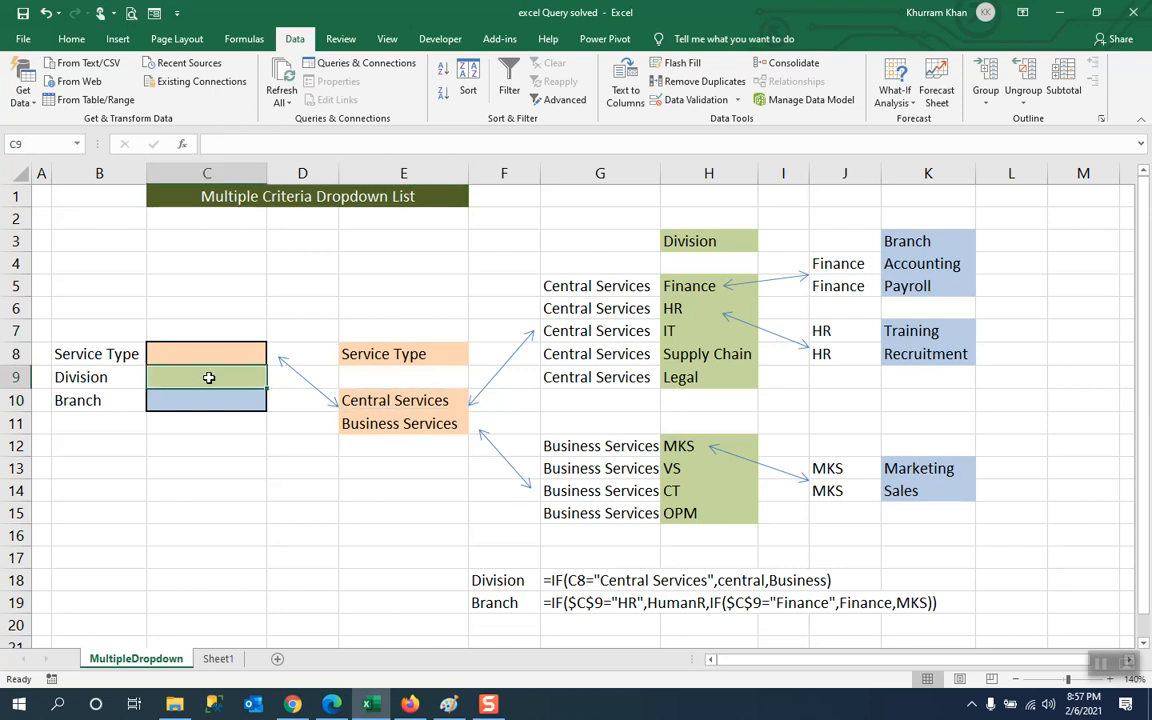
left_click_drag(690, 285, 693, 348)
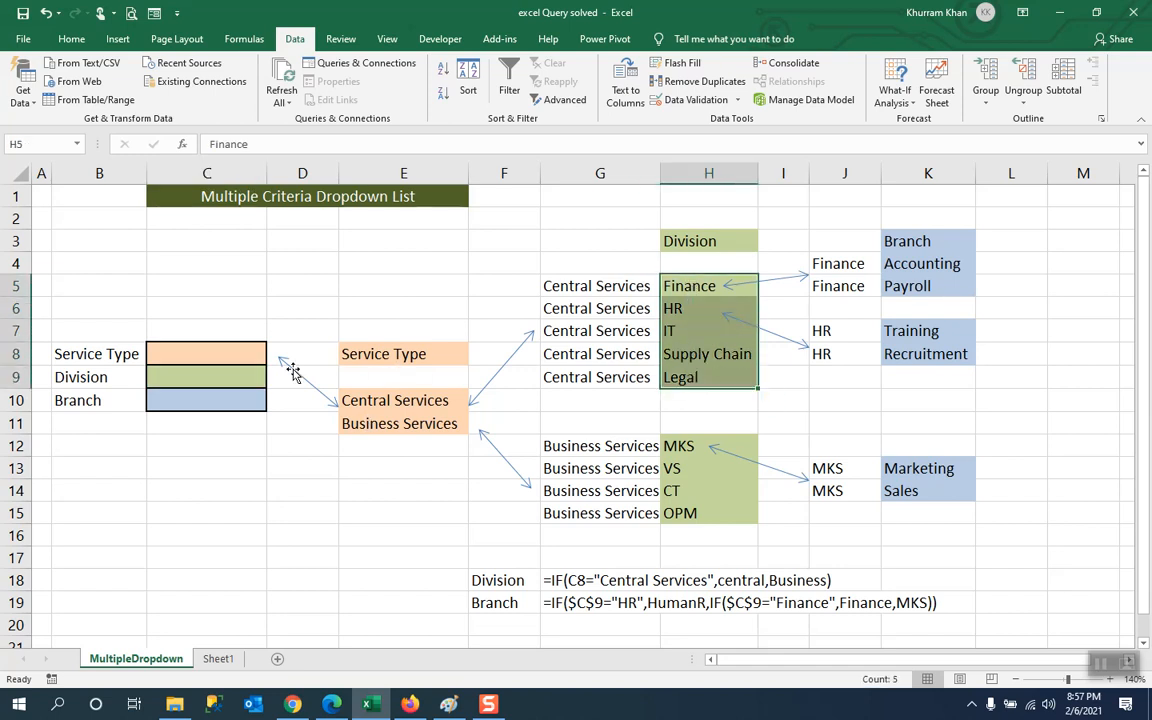
left_click(229, 353)
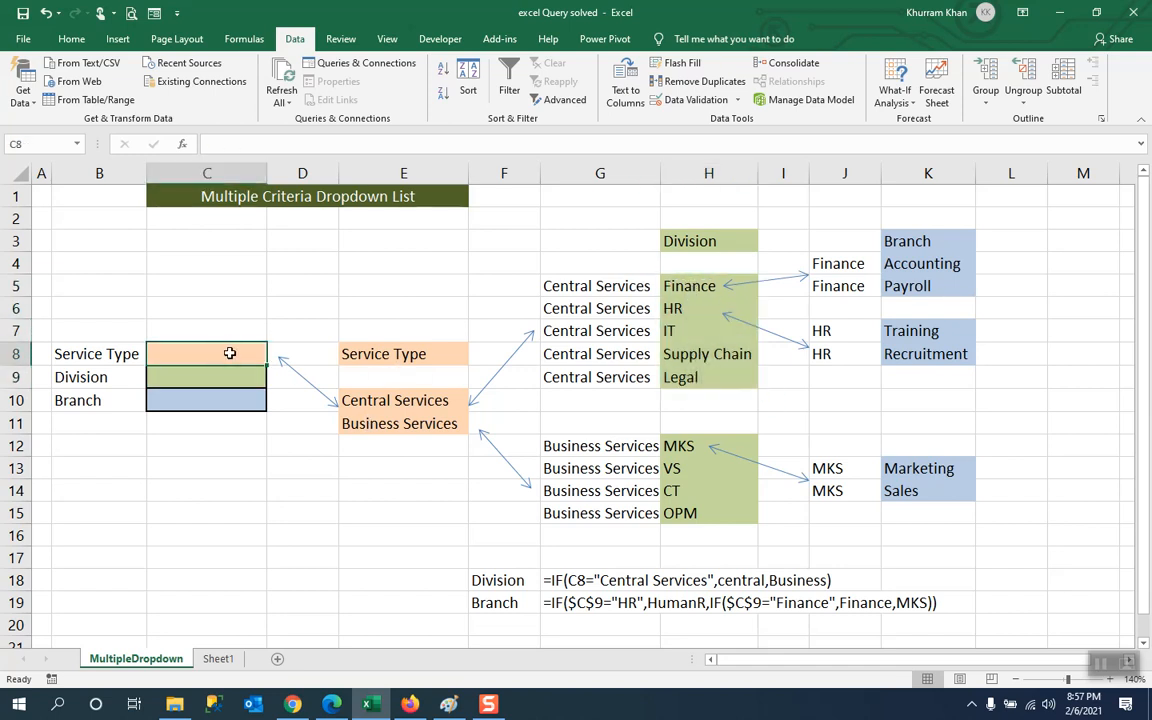
left_click(424, 424)
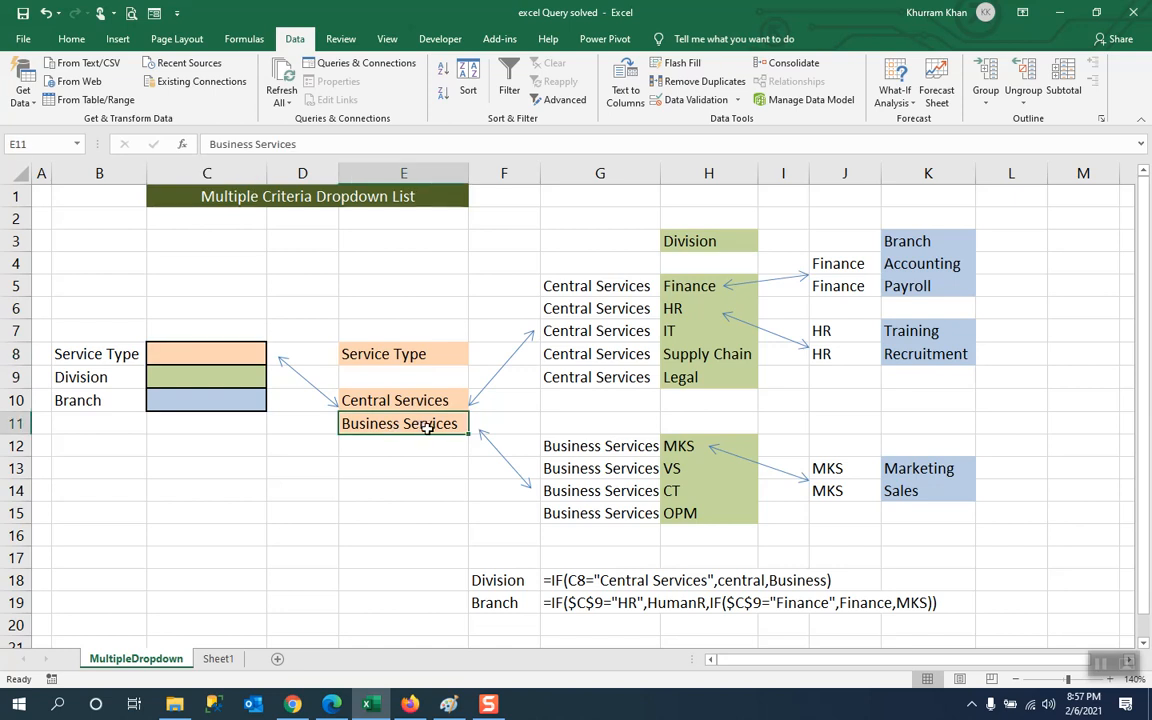
left_click(196, 376)
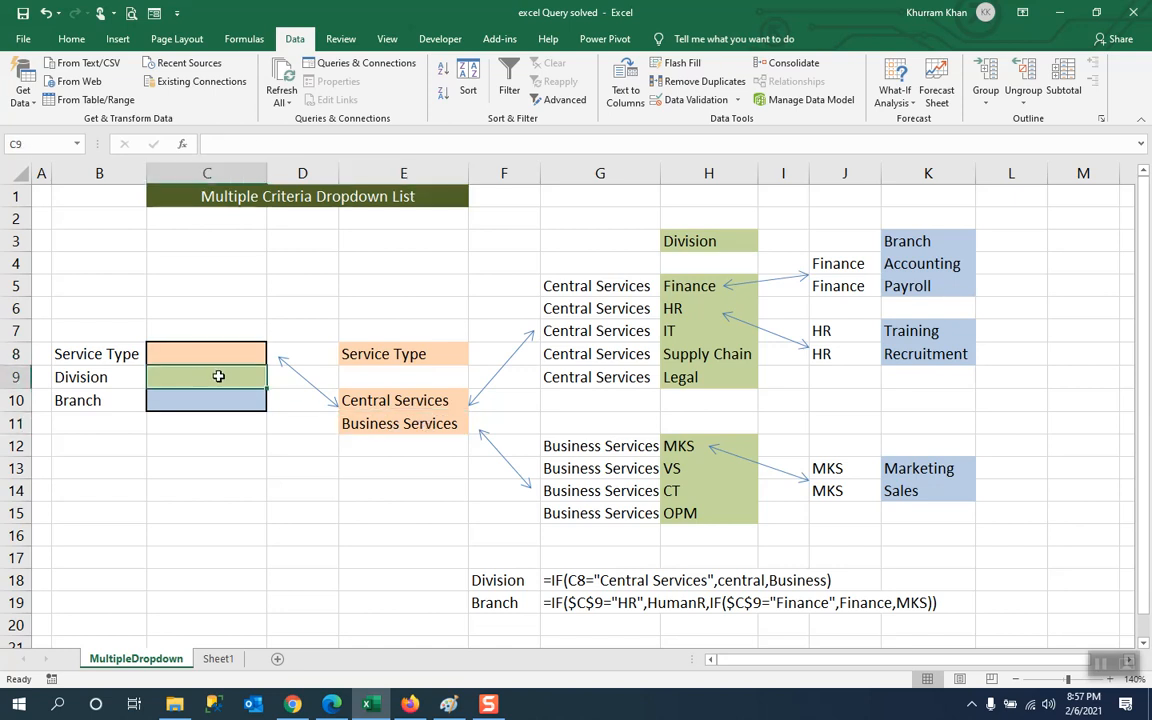
left_click_drag(699, 444, 694, 510)
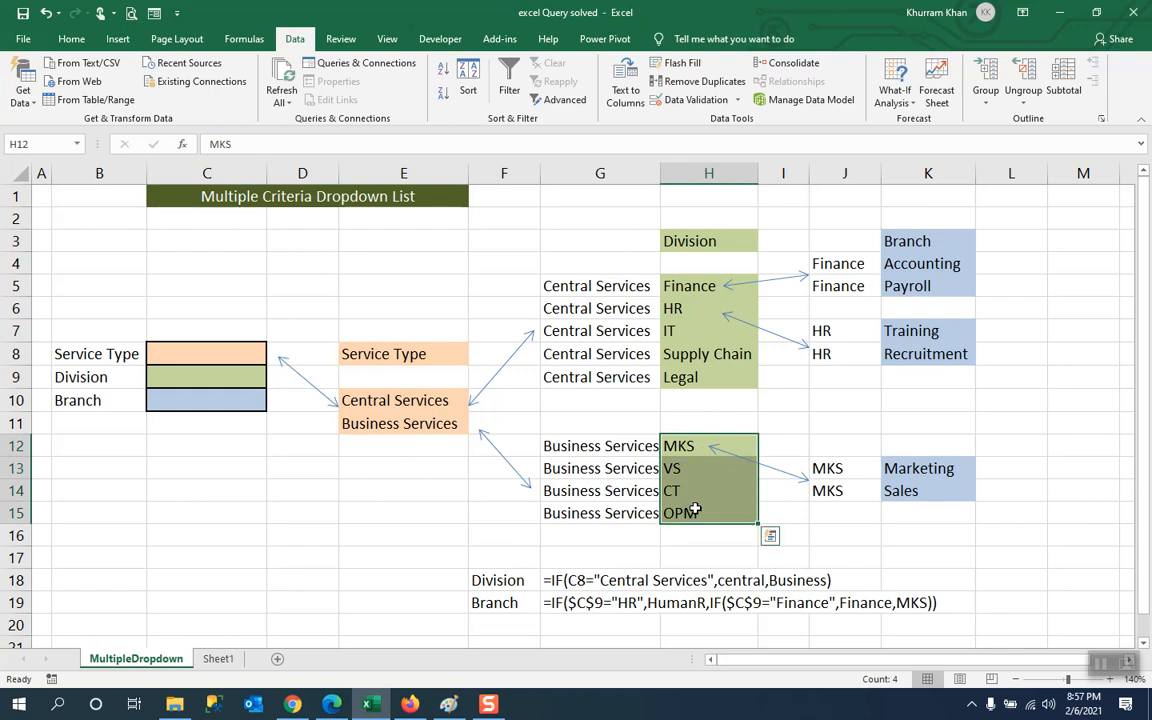
Step: Examine how the Branch lists in K4:K5 and K7:K8 depend on the Finance and HR divisions
left_click(236, 380)
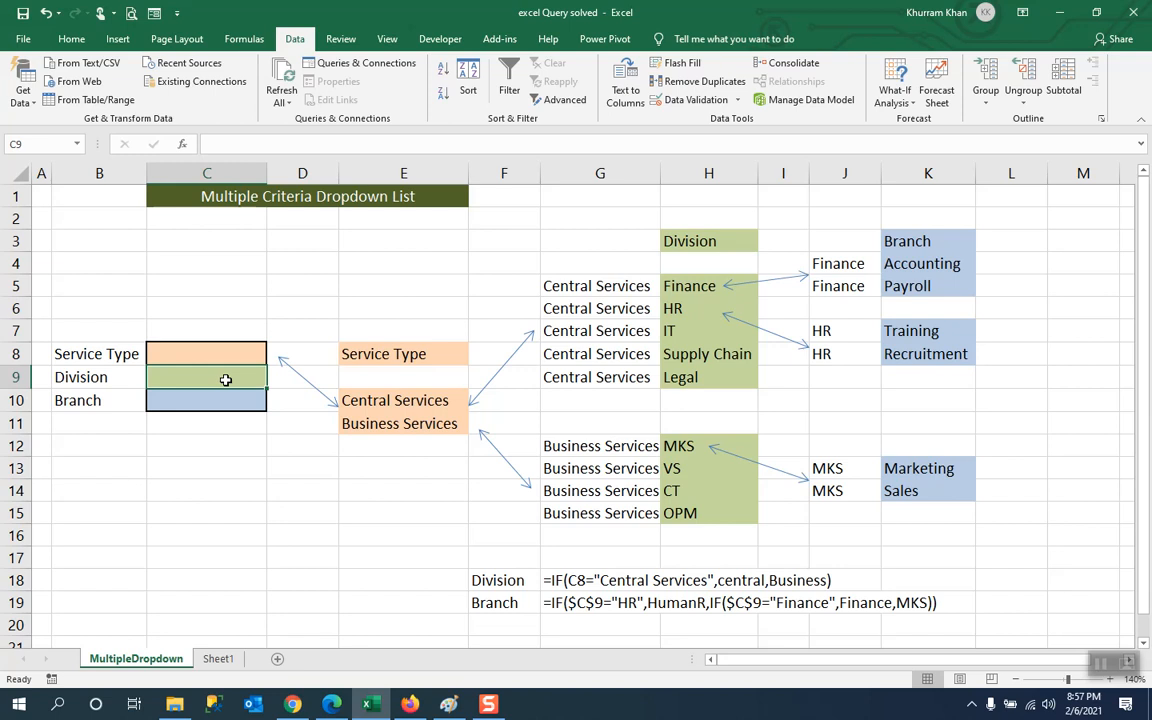
left_click(689, 287)
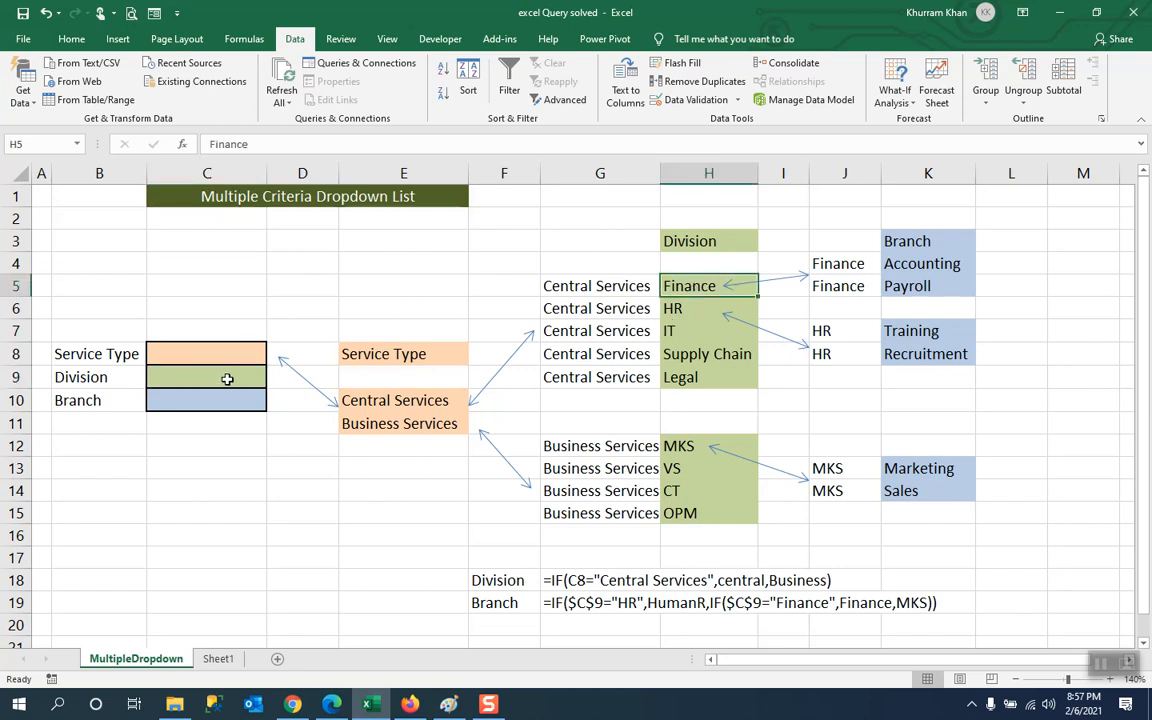
left_click(226, 397)
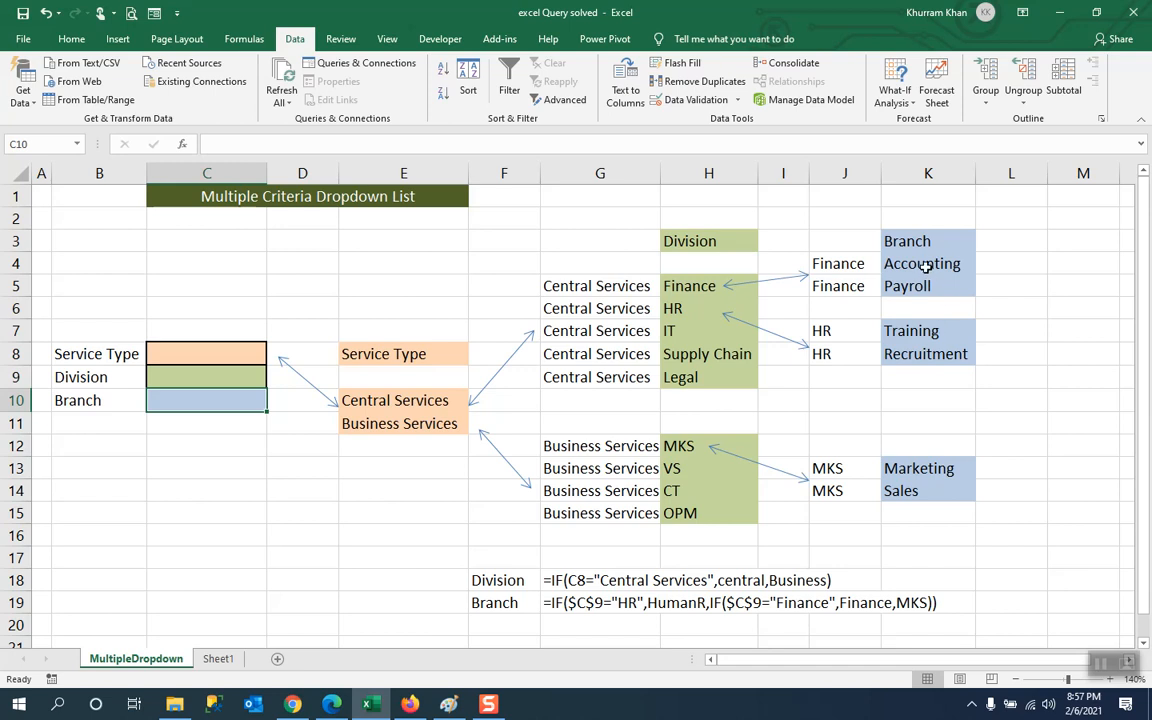
left_click_drag(925, 262, 931, 287)
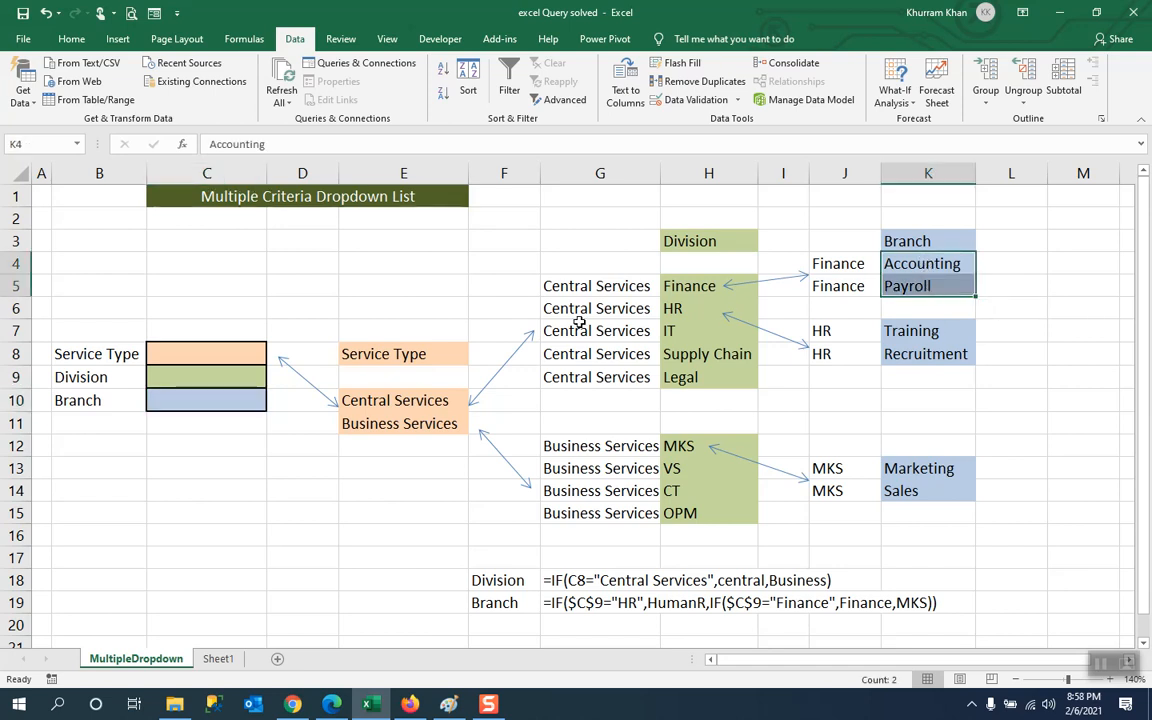
left_click(202, 382)
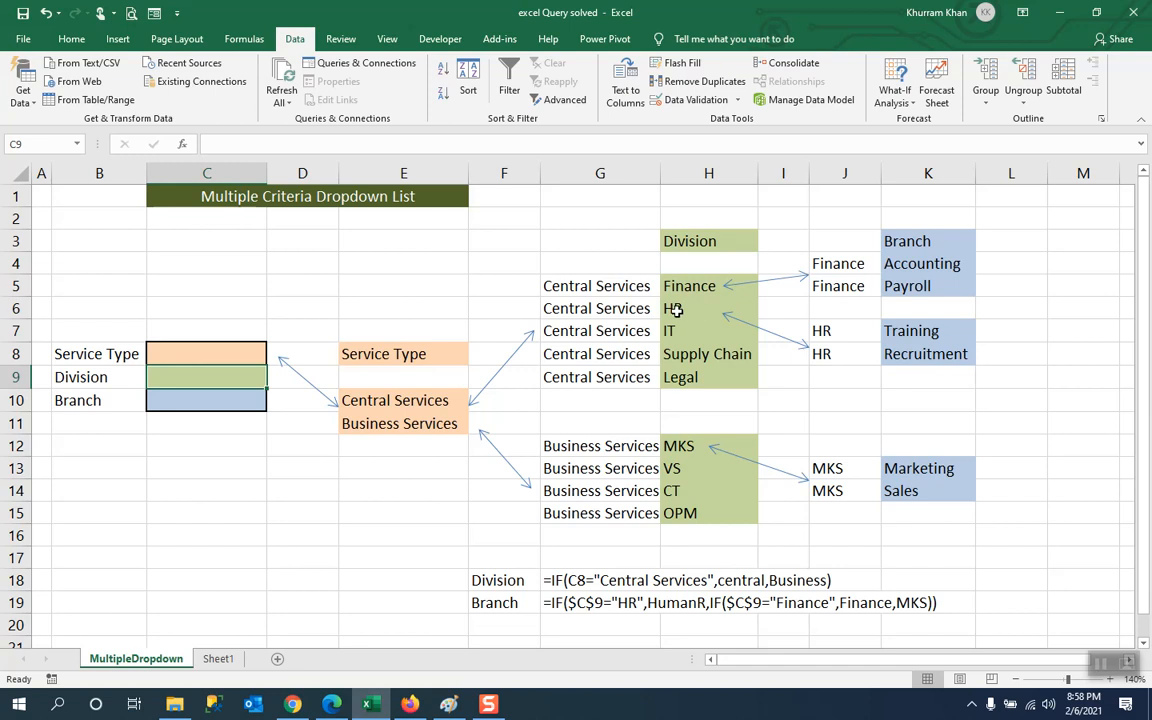
left_click_drag(913, 330, 921, 355)
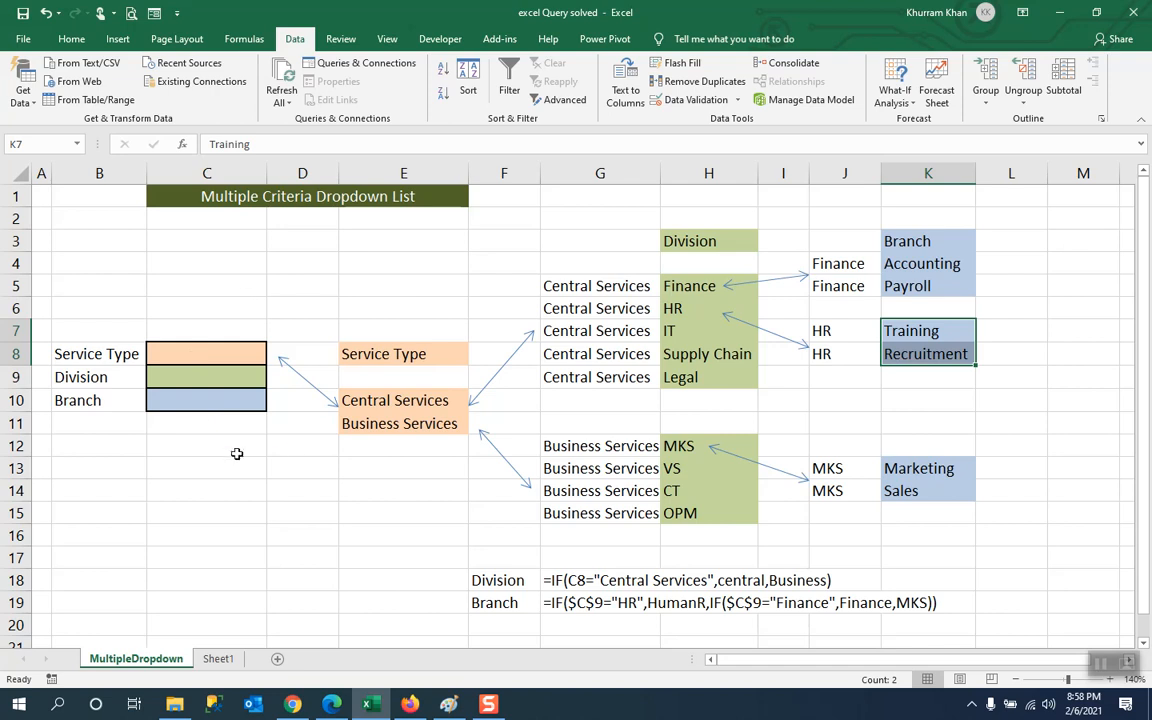
Step: Add list data validation with source =$E$10:$E$11 to Service Type cell C8 and choose Central Services from its dropdown
left_click(182, 357)
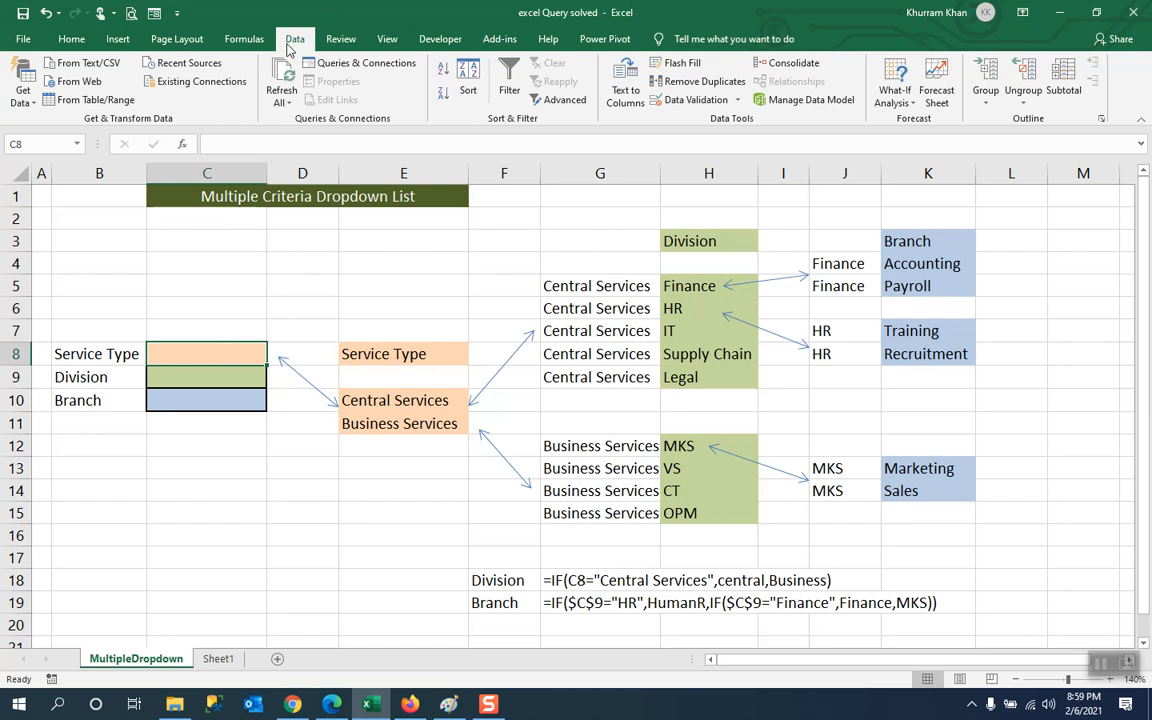
left_click(694, 100)
left_click(628, 242)
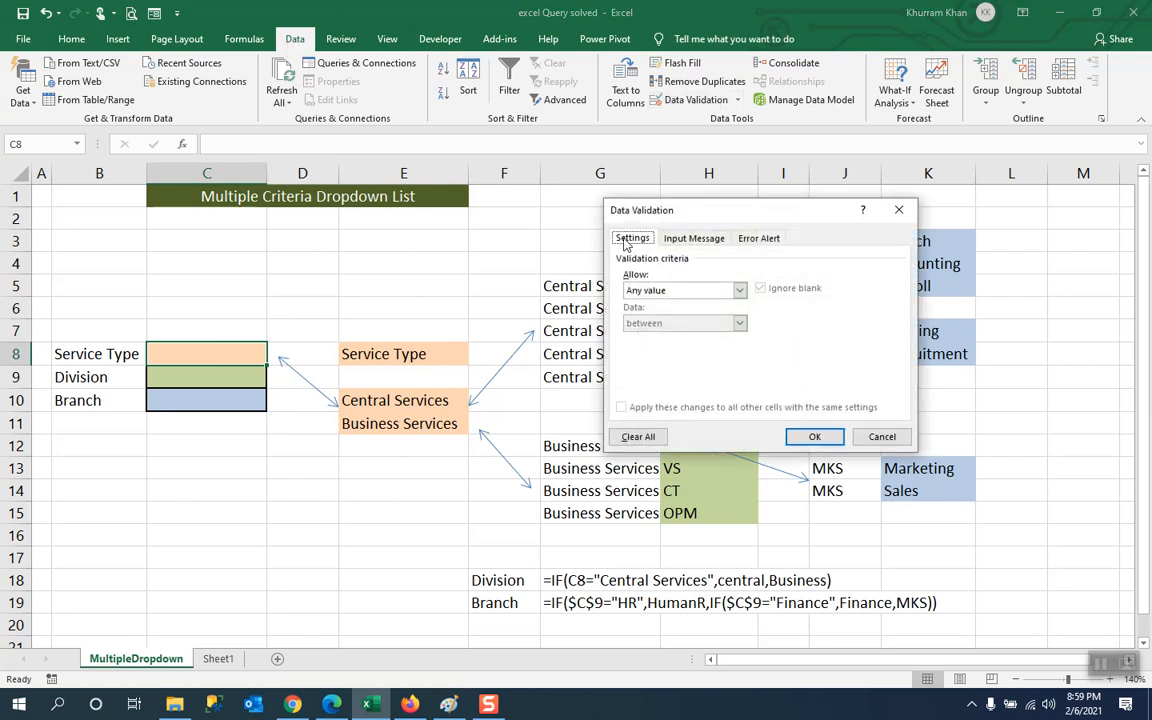
left_click(739, 290)
left_click(709, 337)
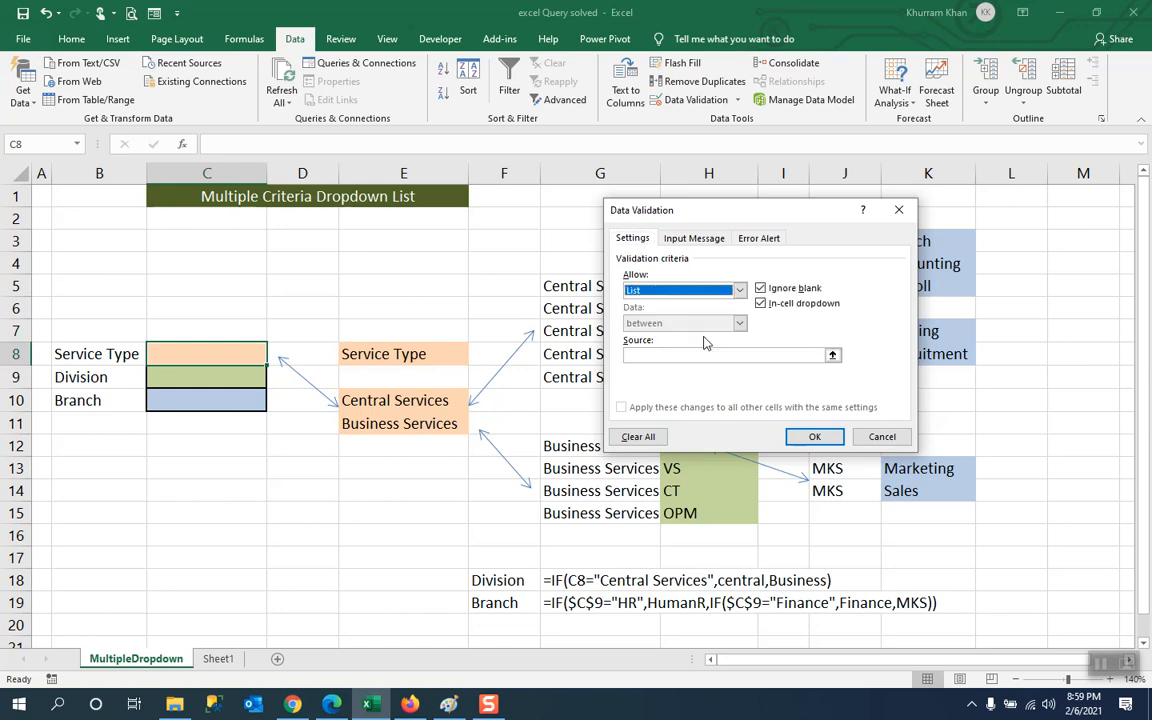
left_click(679, 354)
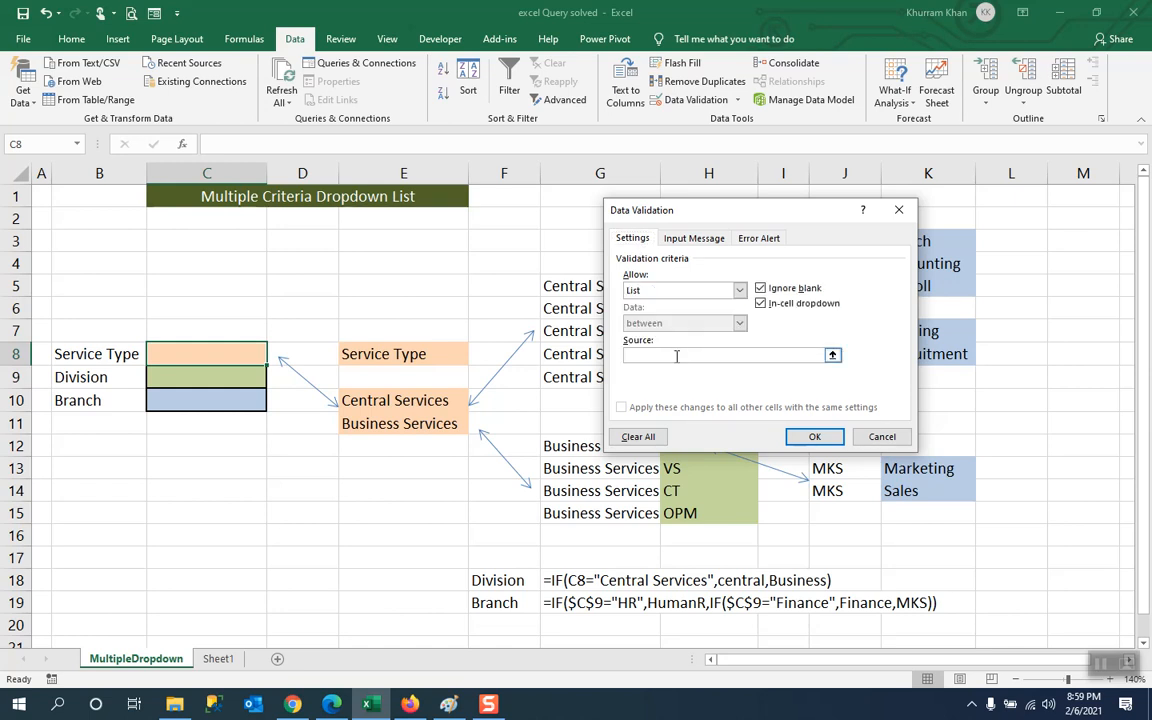
left_click(832, 354)
left_click_drag(404, 404, 405, 423)
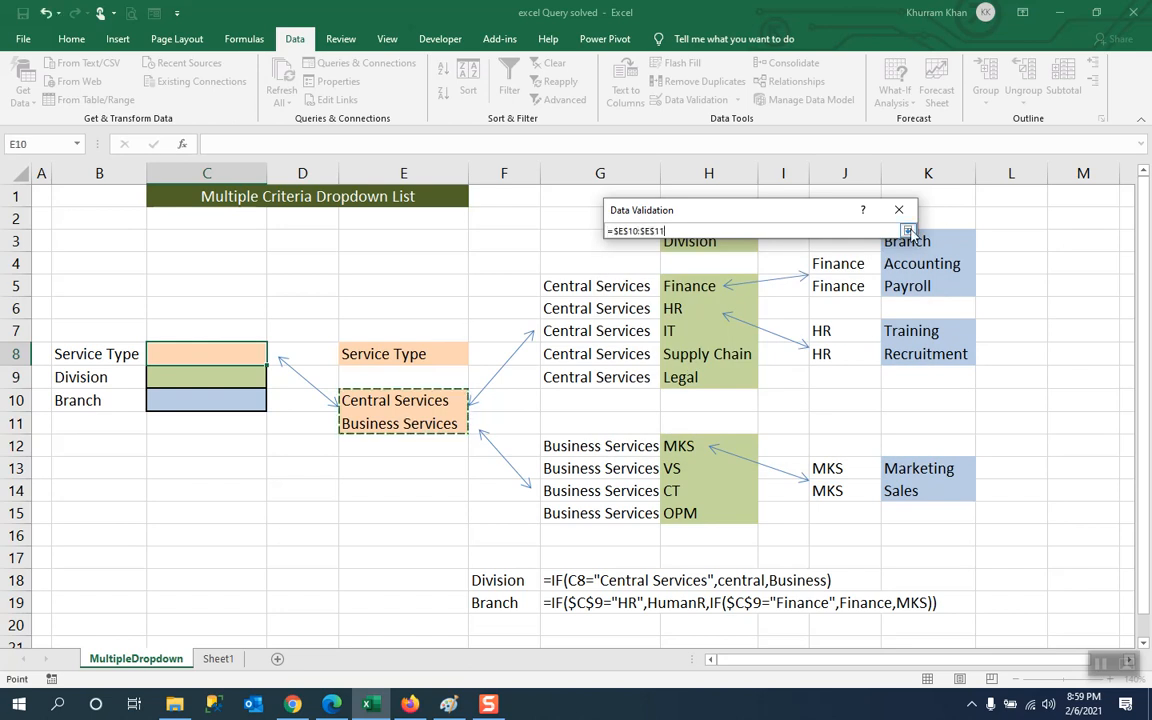
left_click(907, 230)
left_click(815, 437)
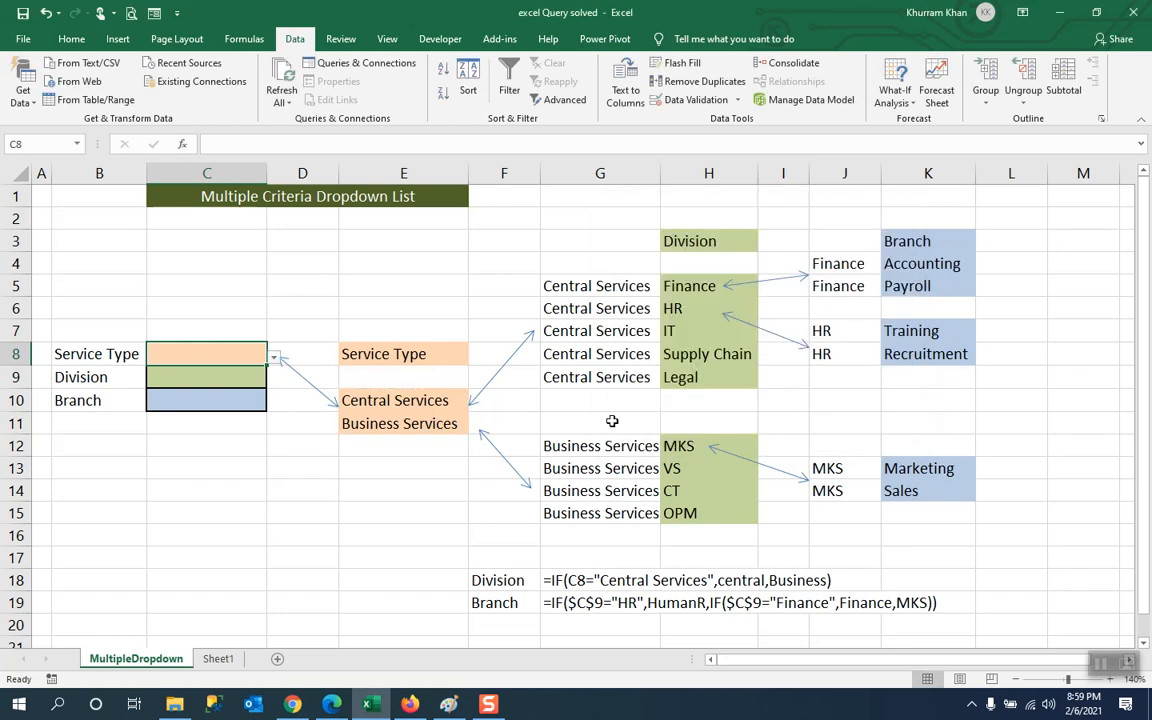
left_click(274, 358)
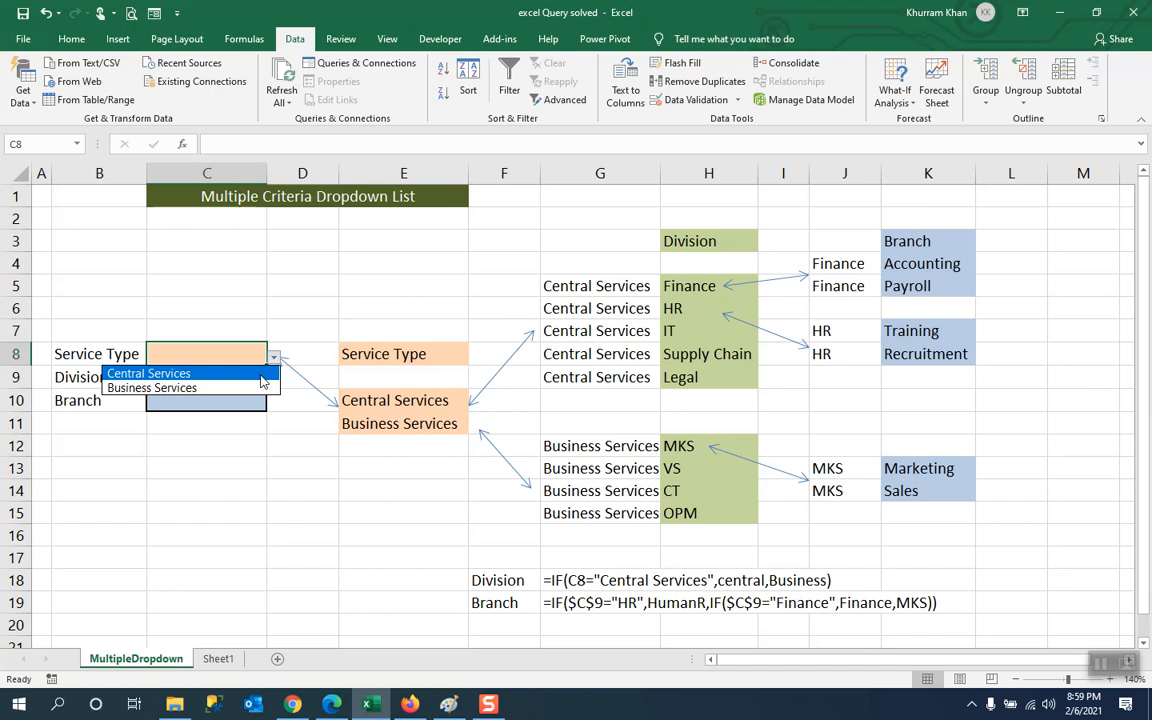
left_click(261, 375)
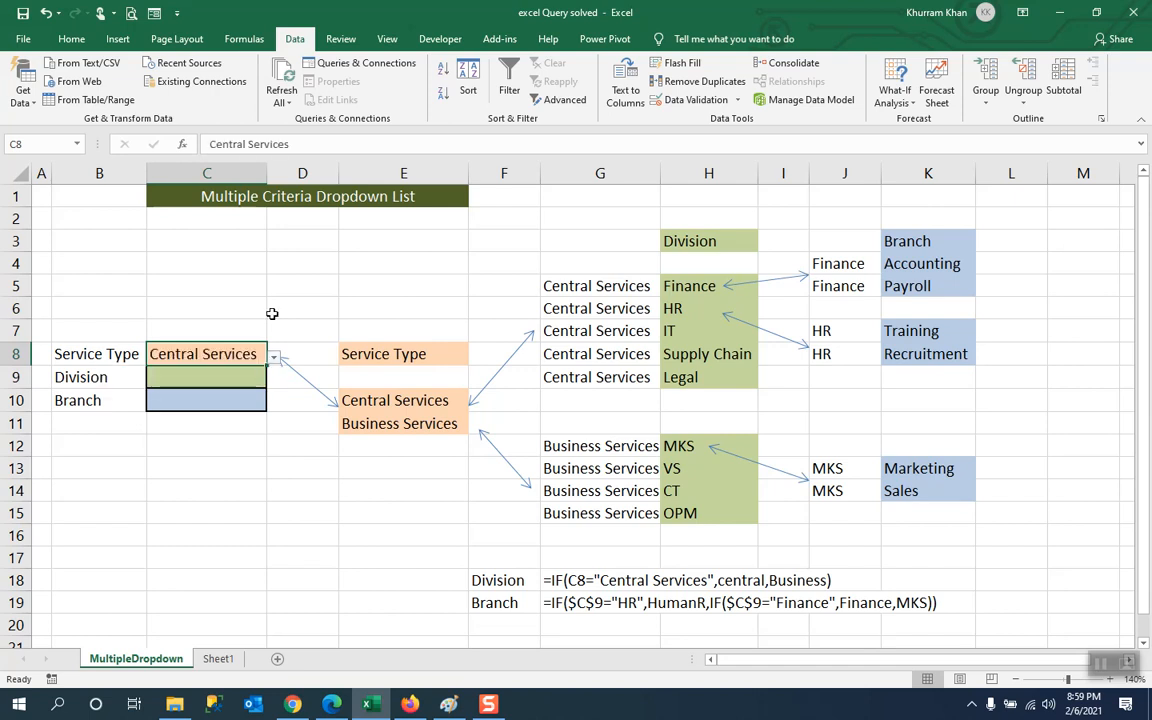
Step: Name the Central Services division range H5:H9 as Central
left_click(200, 378)
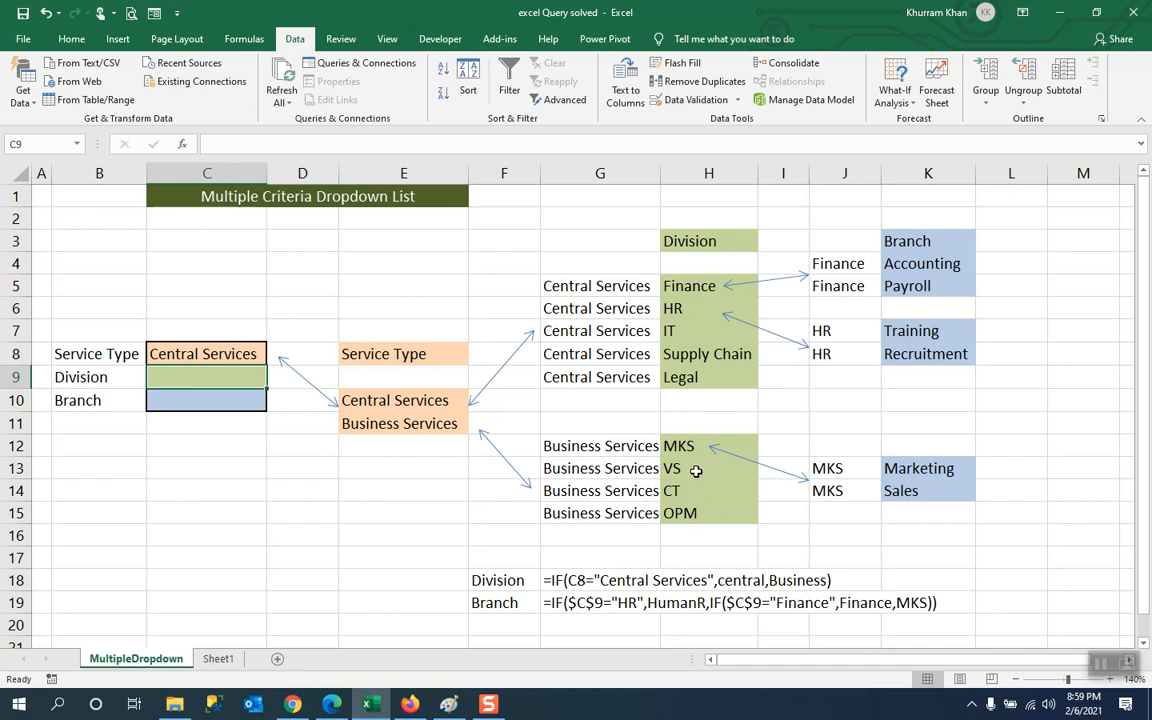
left_click(696, 285)
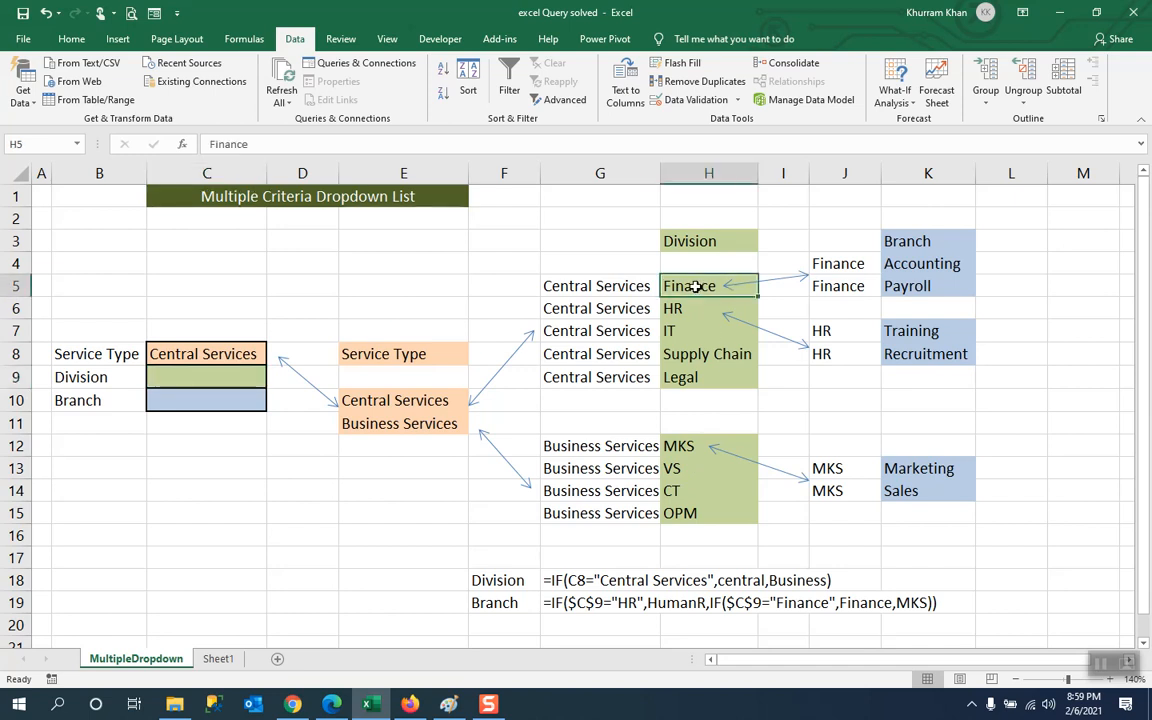
left_click_drag(696, 288, 740, 378)
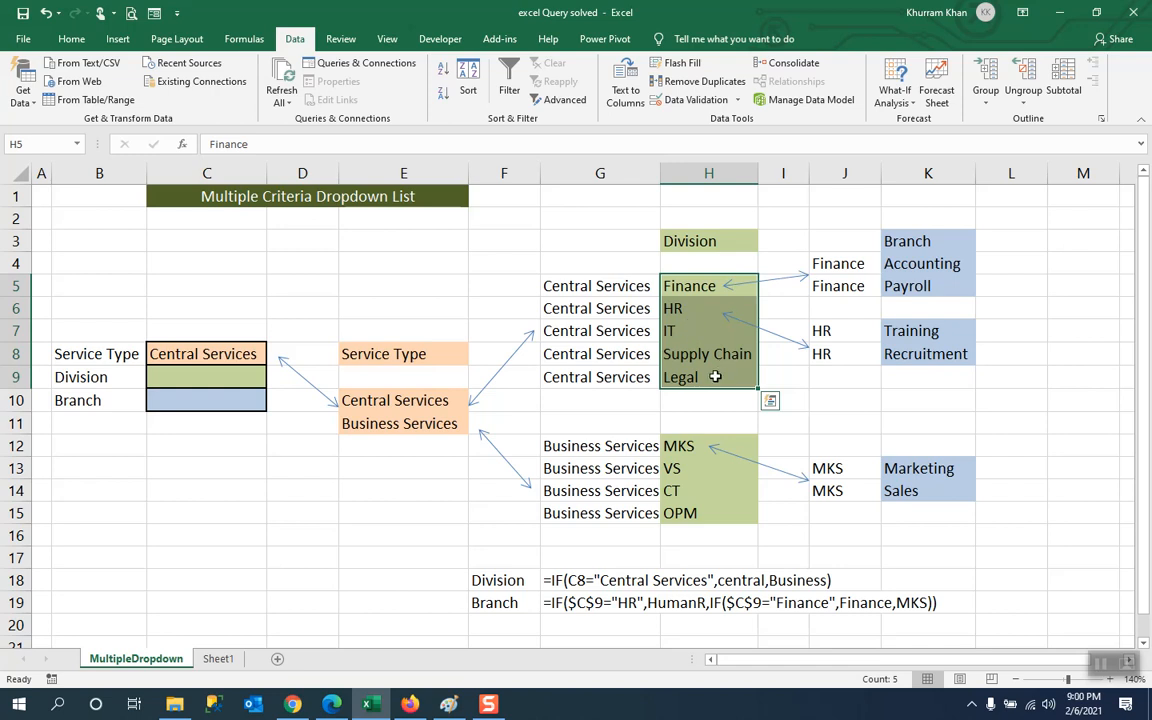
left_click(37, 146)
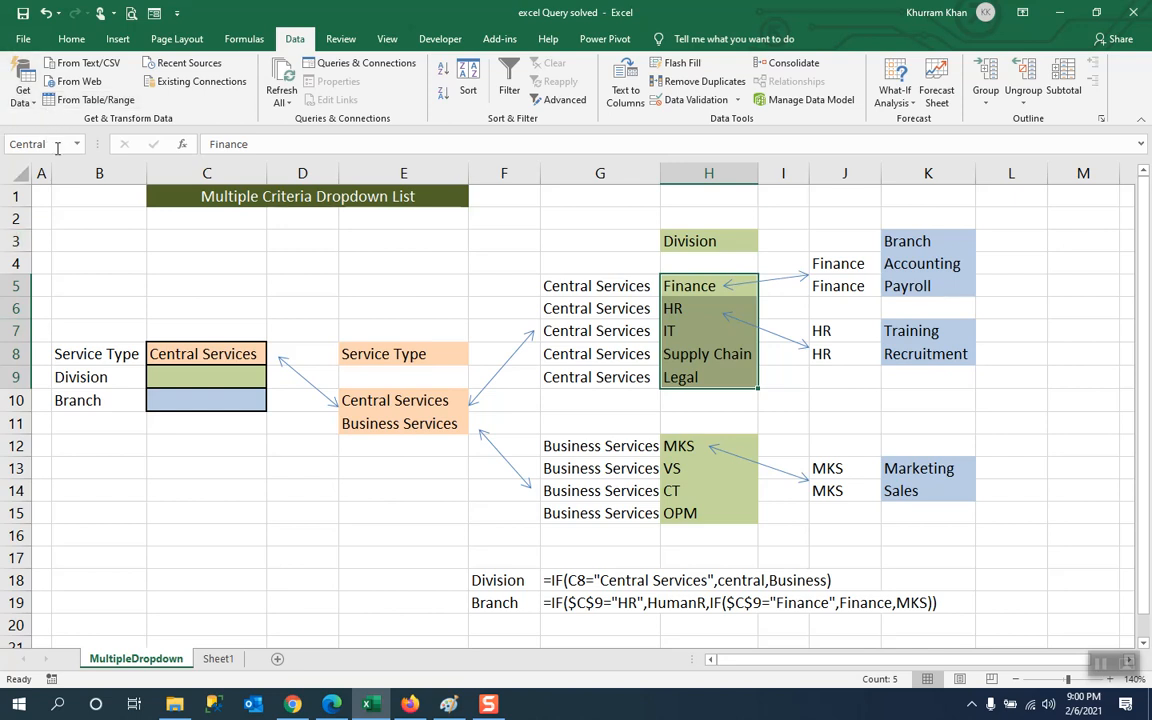
Step: Name the Business Services division range H12:H15 as Business
left_click(705, 447)
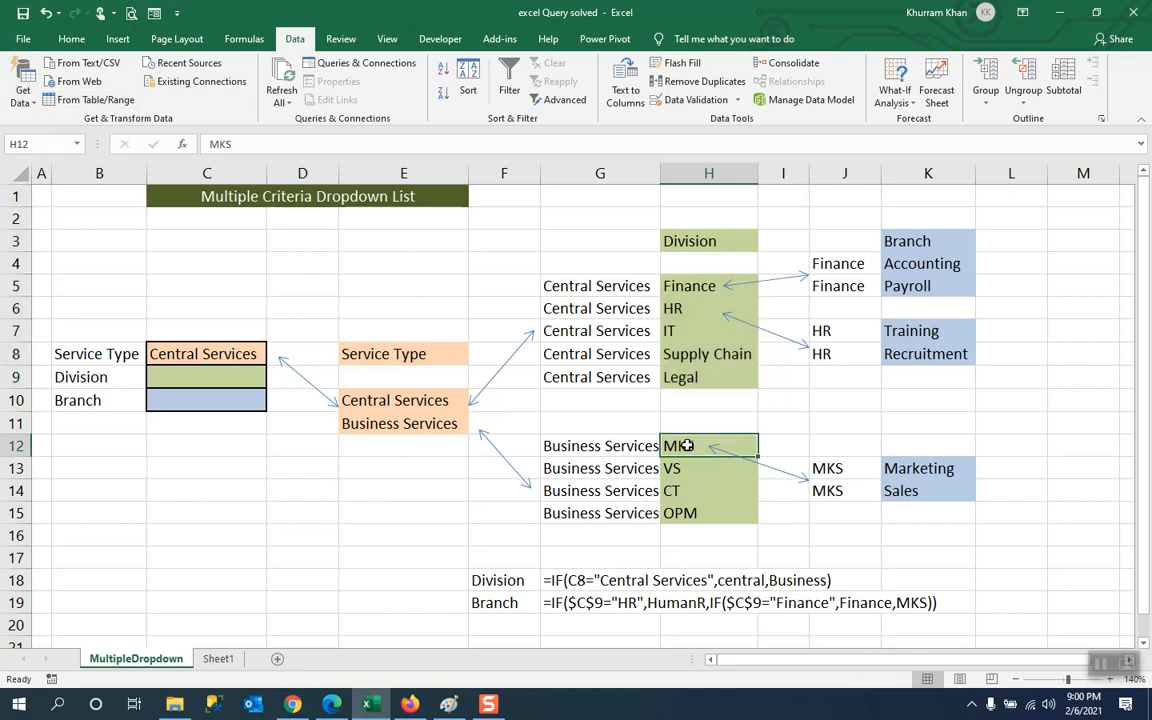
left_click_drag(689, 446, 702, 513)
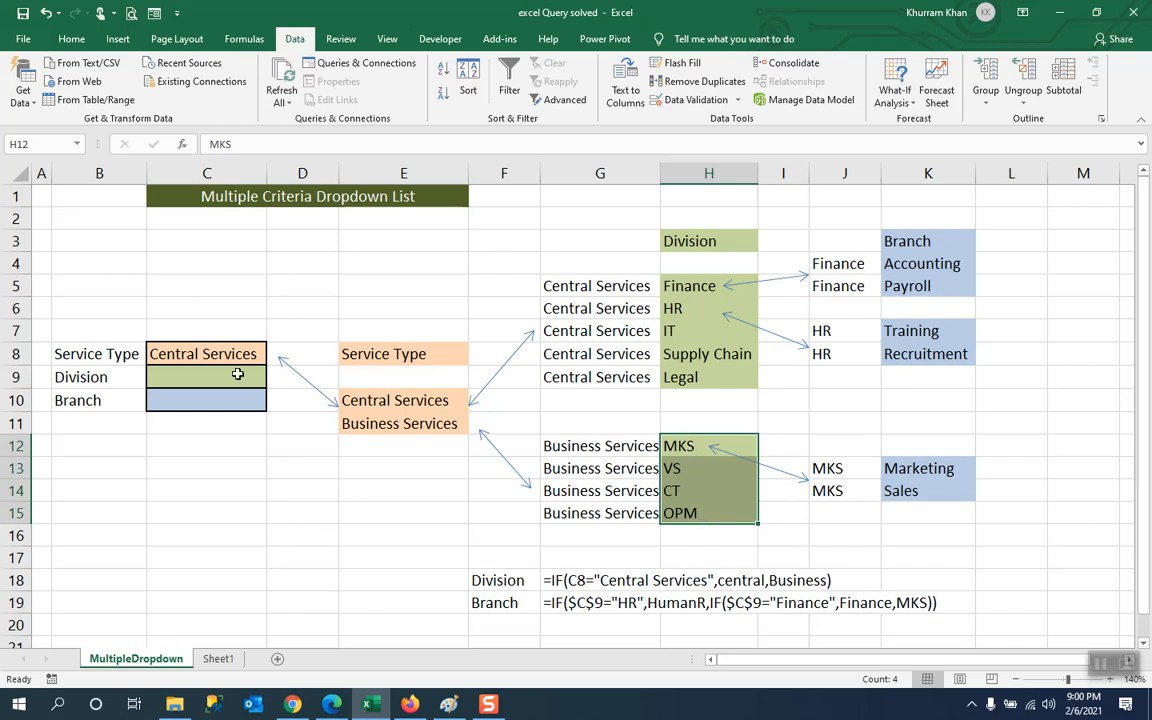
left_click(53, 144)
type("Business")
Step: Check which cells the named ranges Central and Business refer to by jumping to each one
left_click(76, 144)
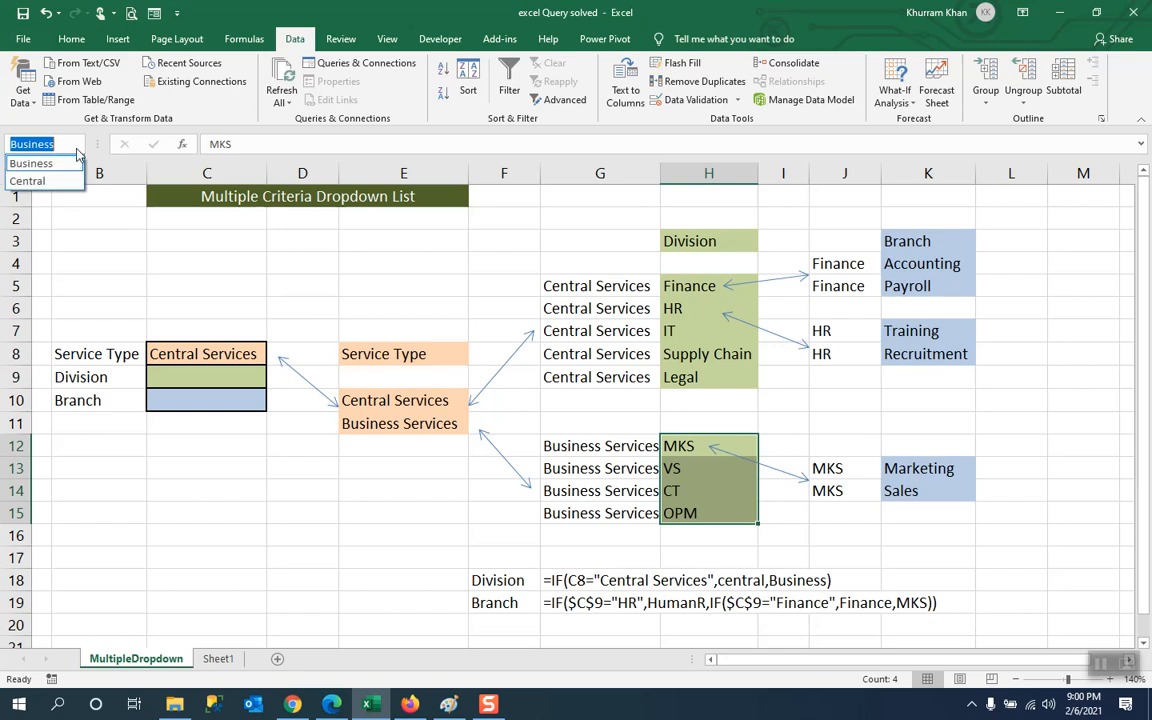
left_click(40, 180)
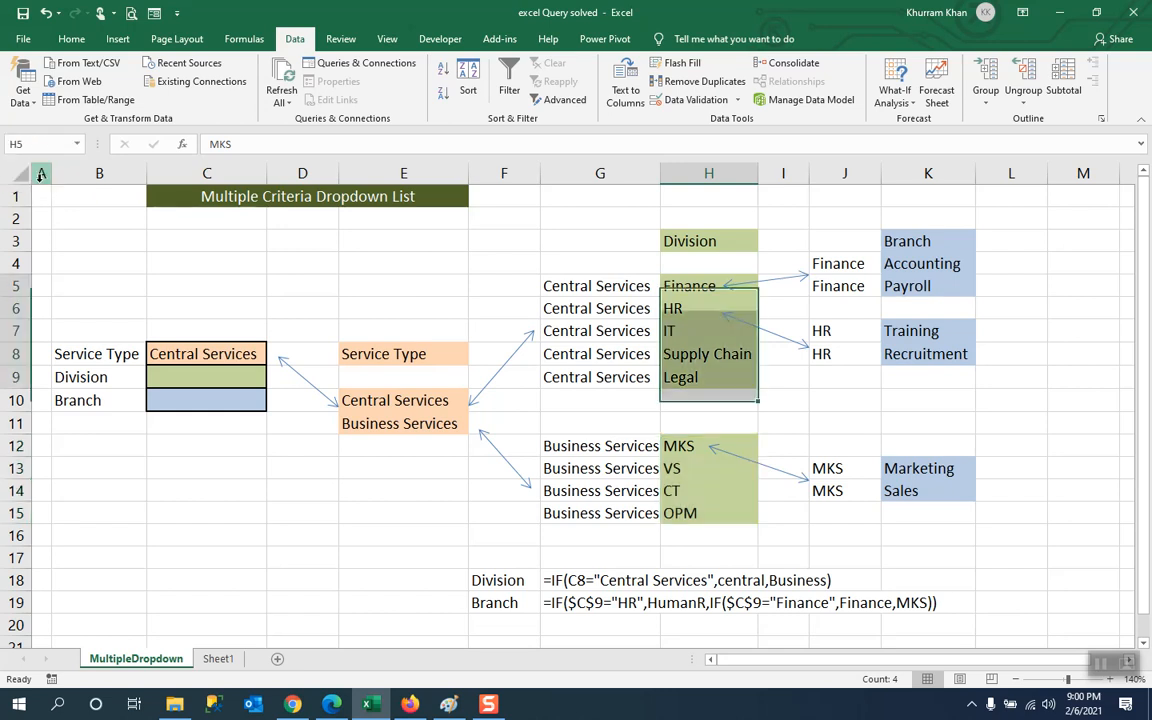
left_click(76, 144)
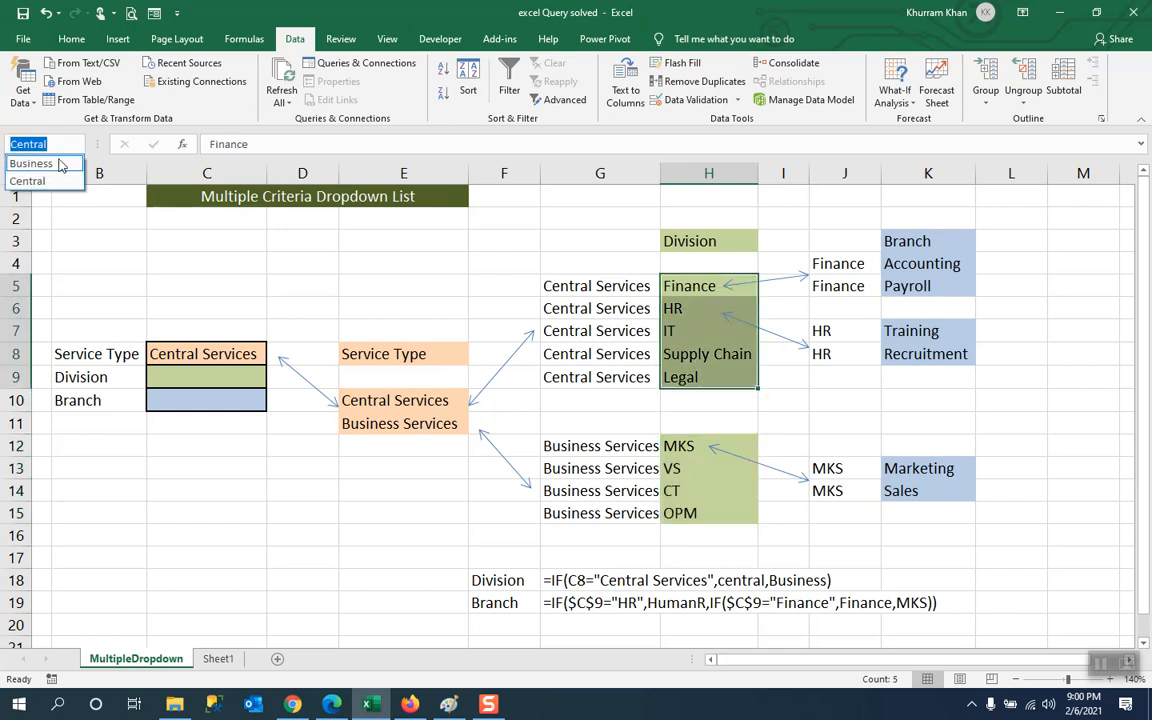
left_click(40, 164)
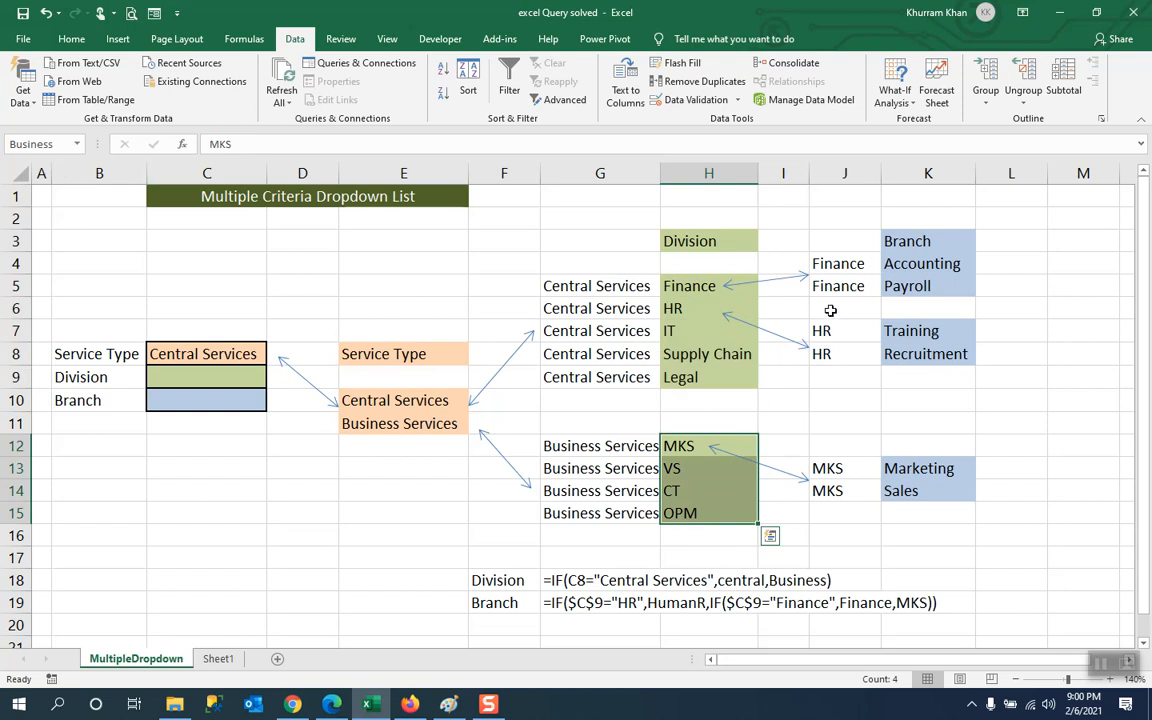
Step: Start a data validation rule on Division cell C9 that allows a list
left_click(215, 380)
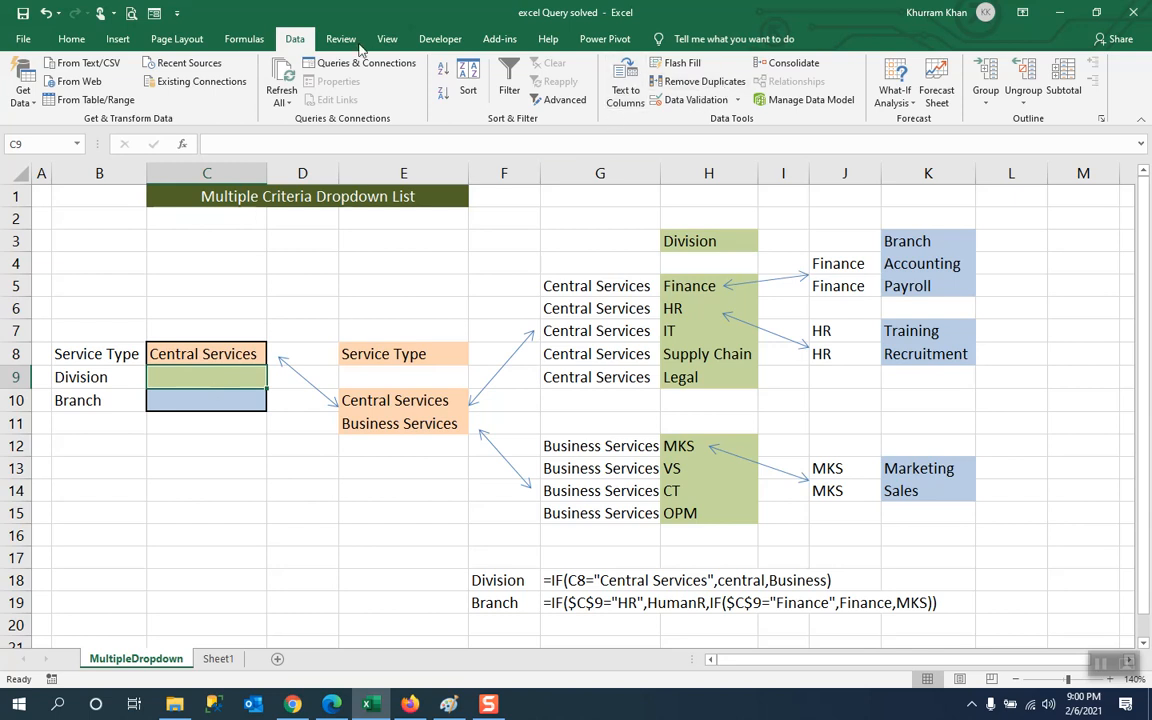
left_click(700, 101)
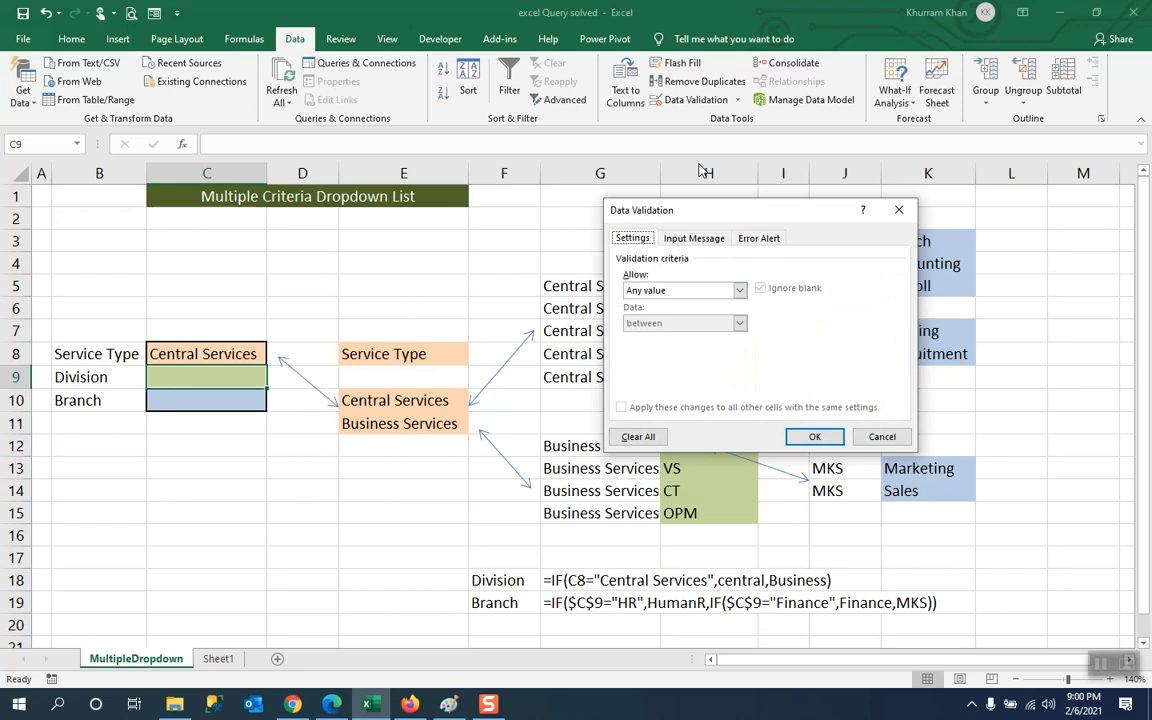
left_click(739, 290)
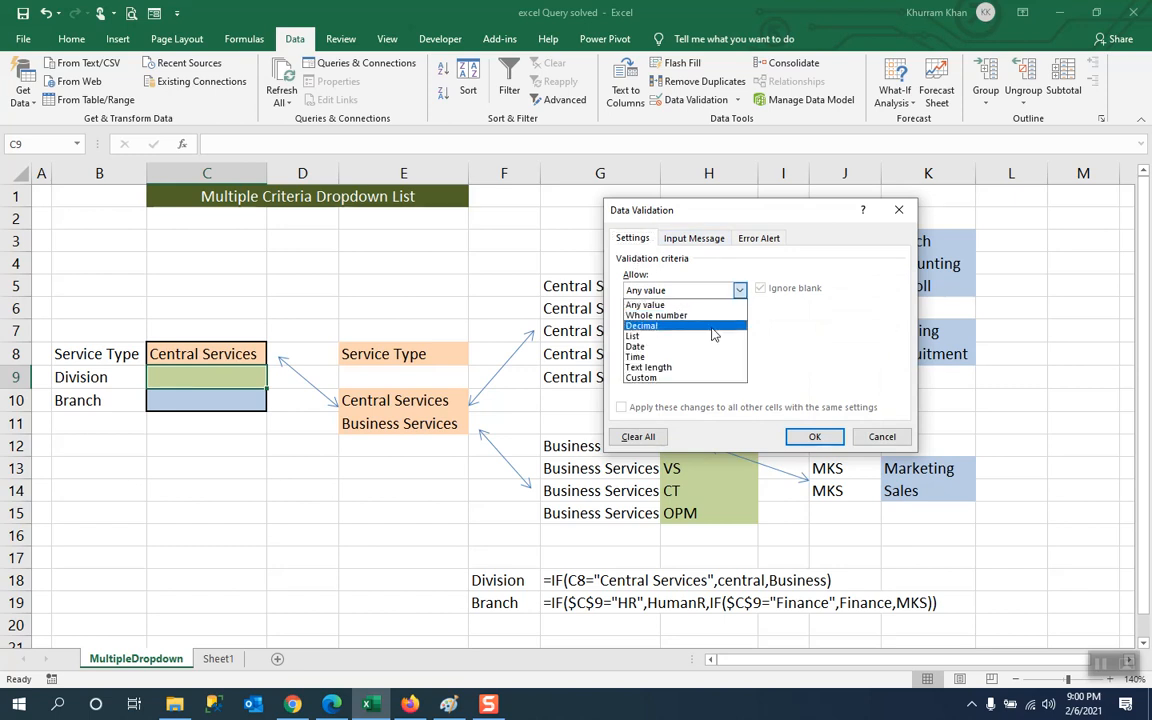
left_click(713, 336)
left_click(660, 354)
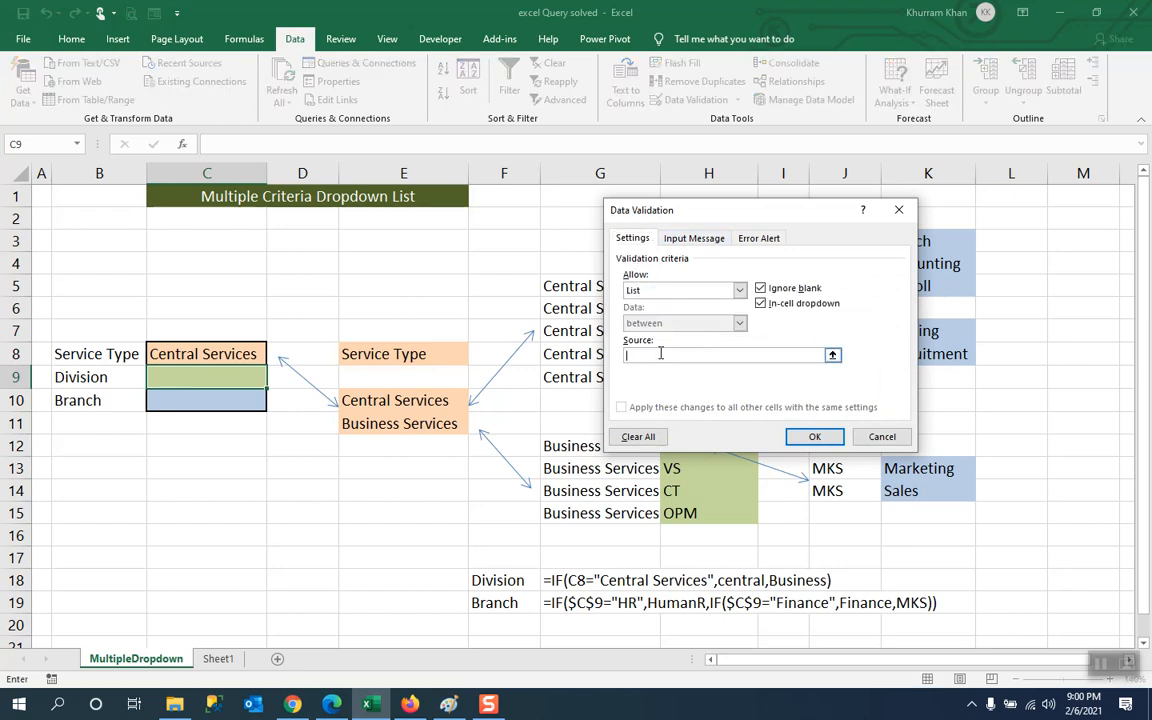
Step: Set the list source for C9 to =if($C$8="Central Services",Central,Business) and apply the rule
type("if(")
left_click(210, 354)
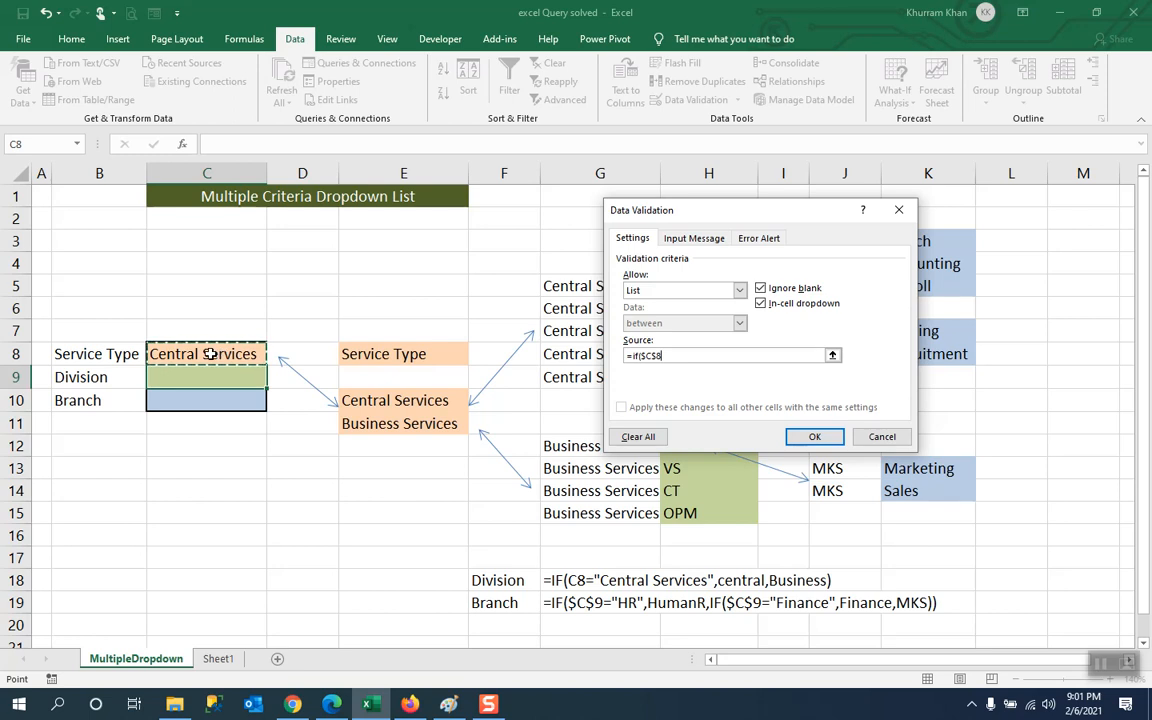
type("=")
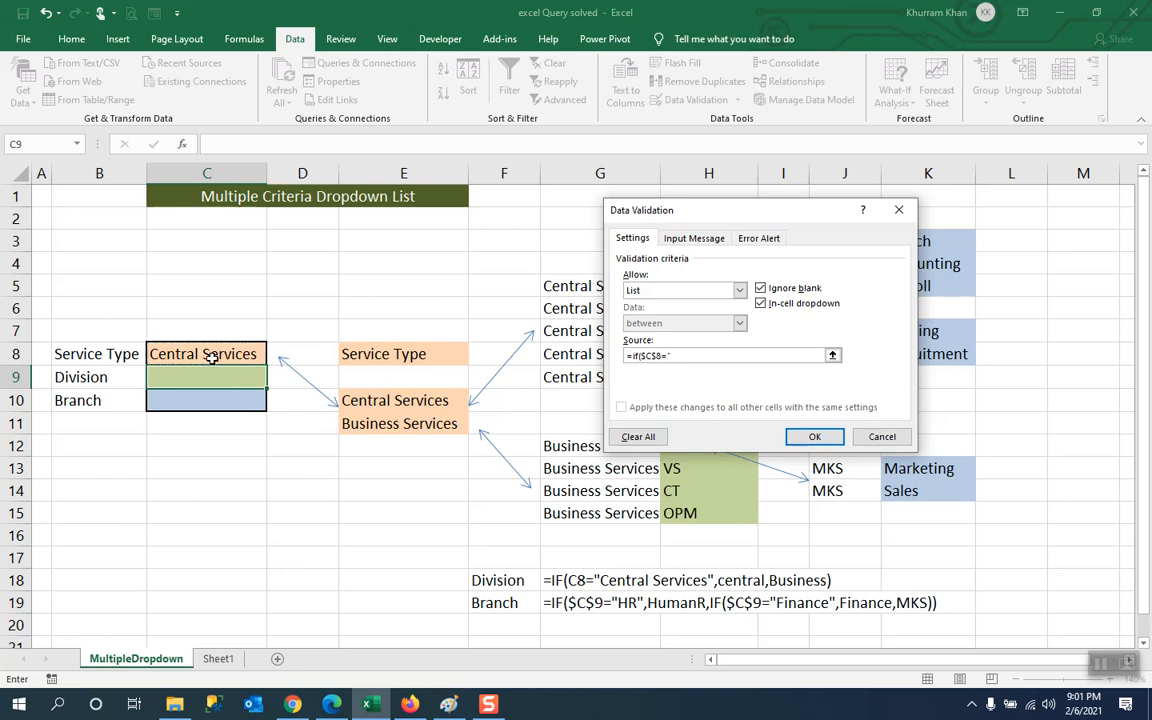
type("\"C")
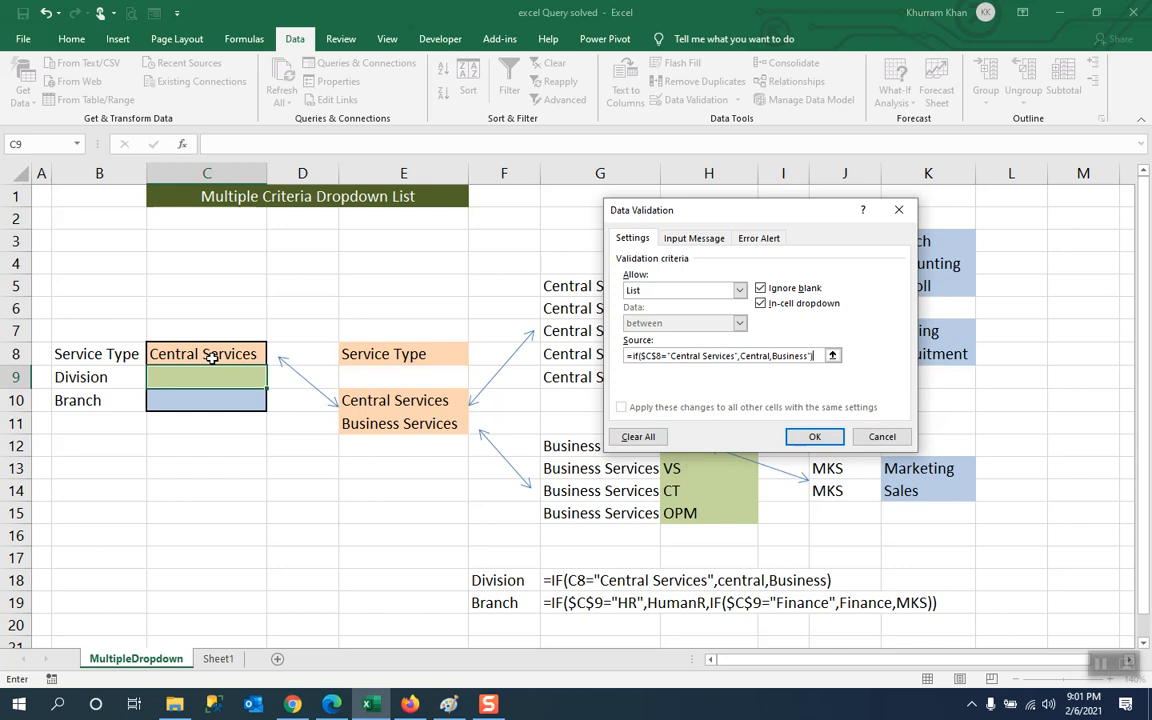
left_click(797, 442)
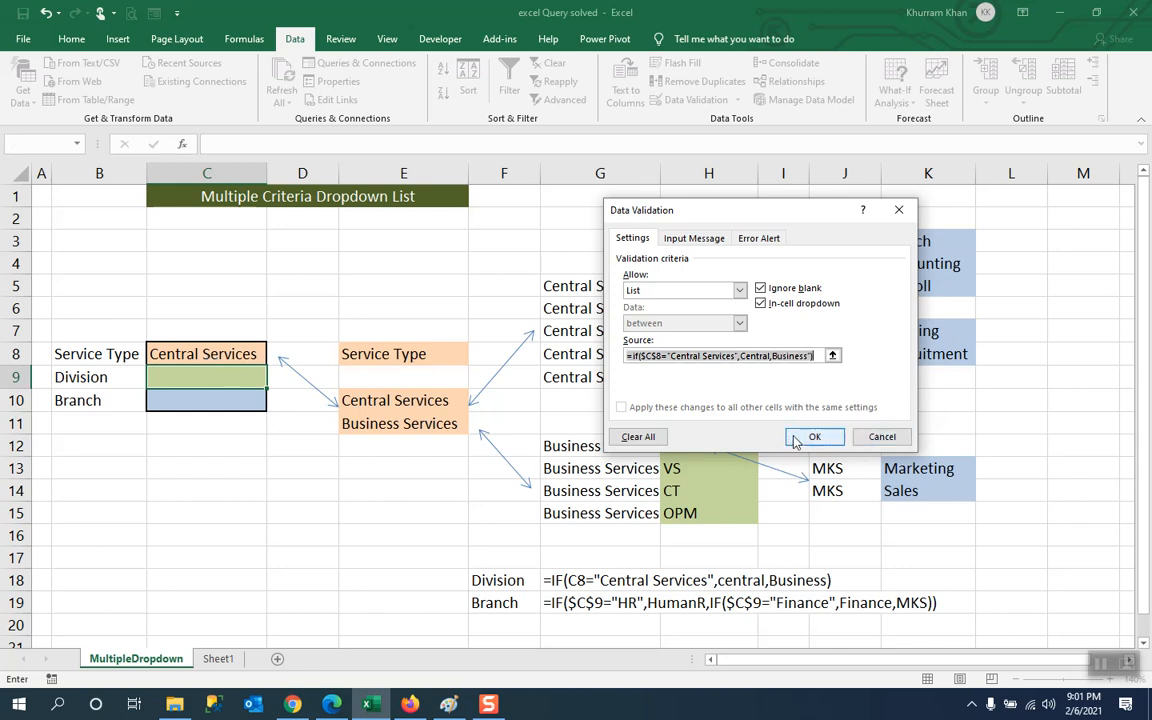
left_click(550, 436)
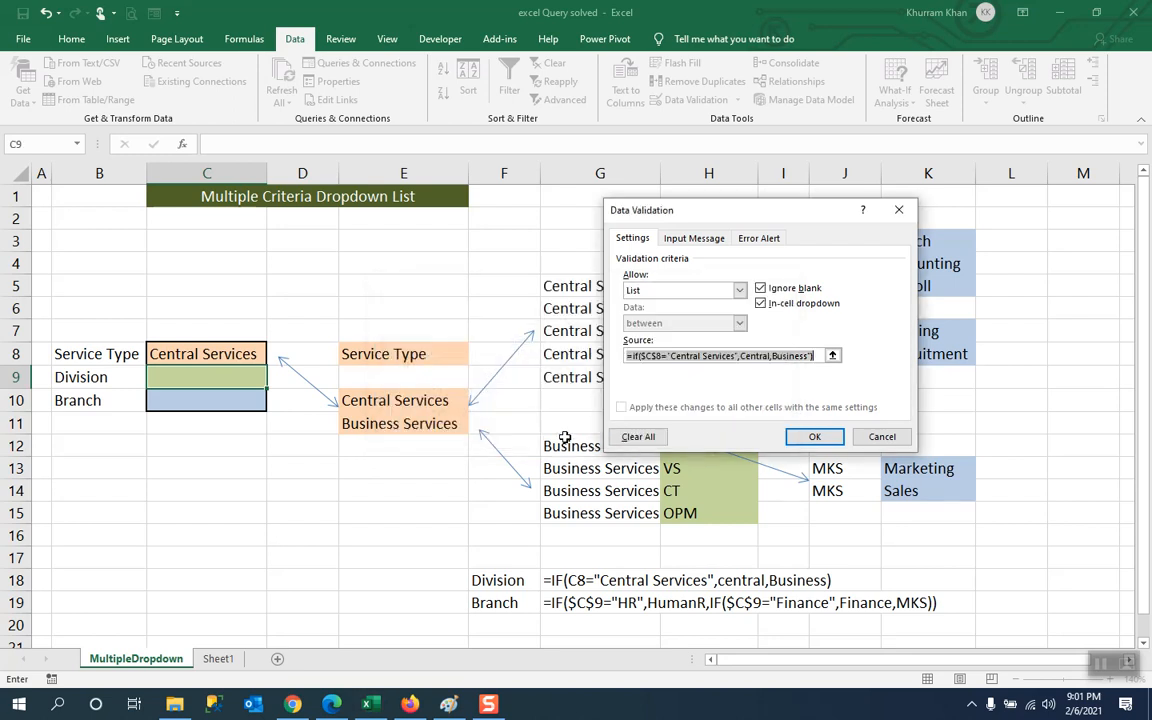
left_click(808, 356)
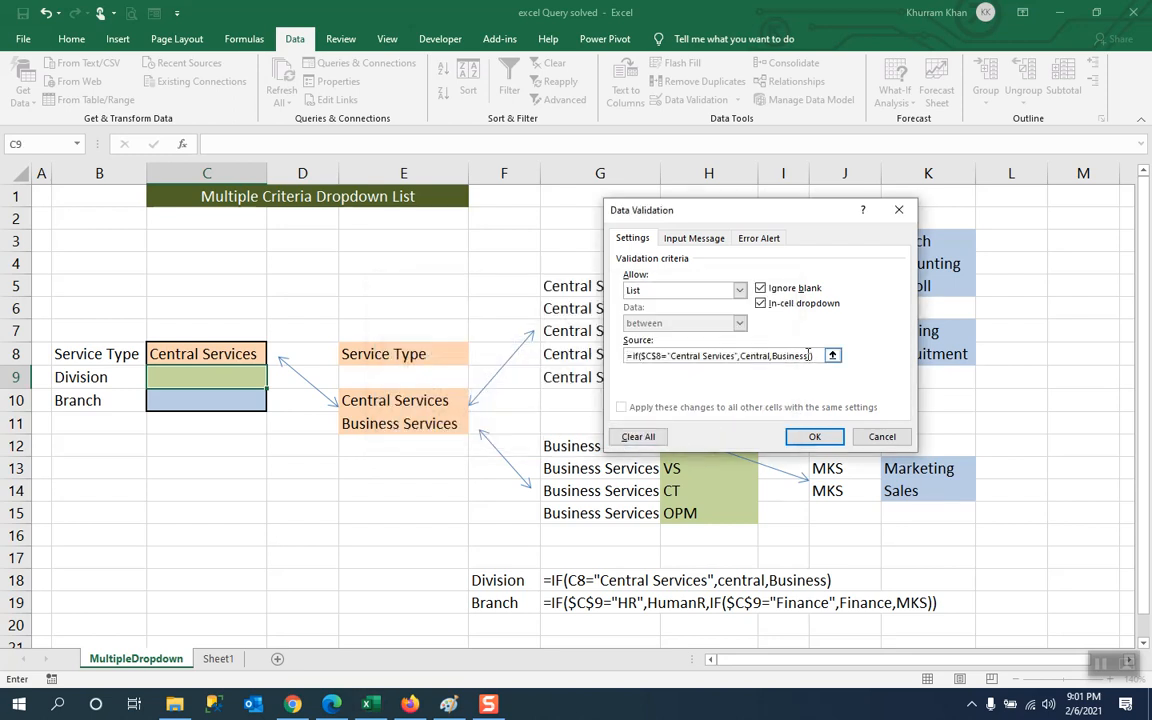
type(")")
left_click(804, 437)
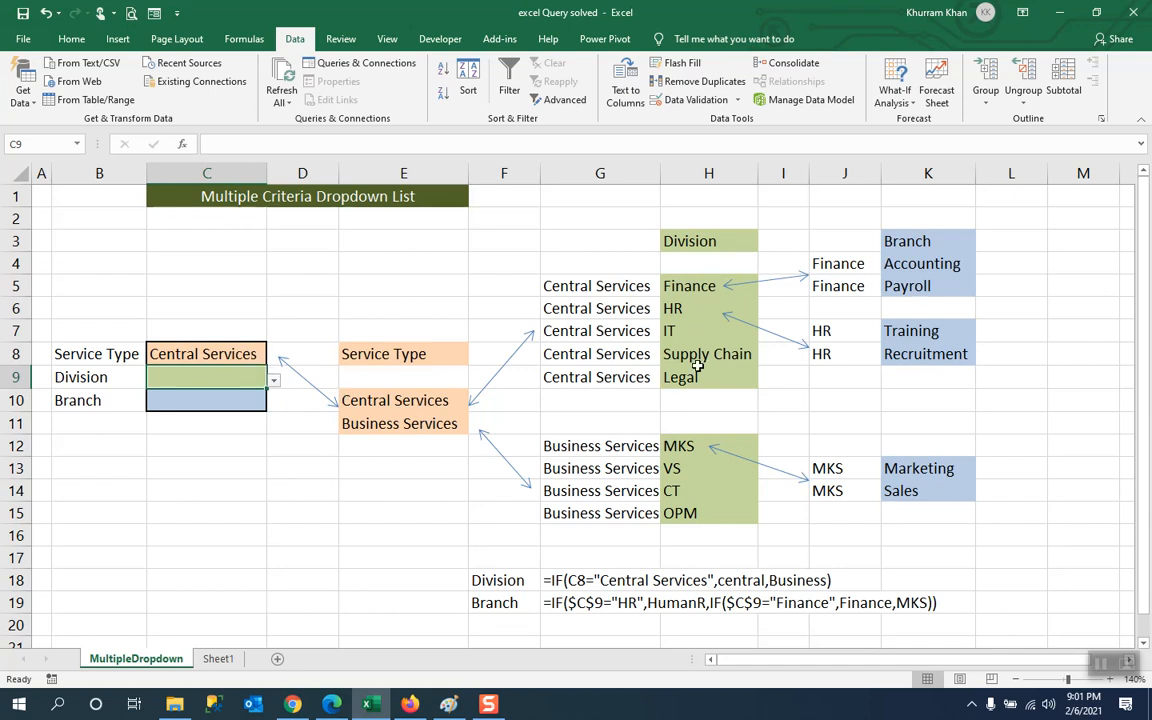
Step: Test the Division dropdown in C9 by viewing its options for Central Services and again after choosing Business Services in C8
left_click(273, 380)
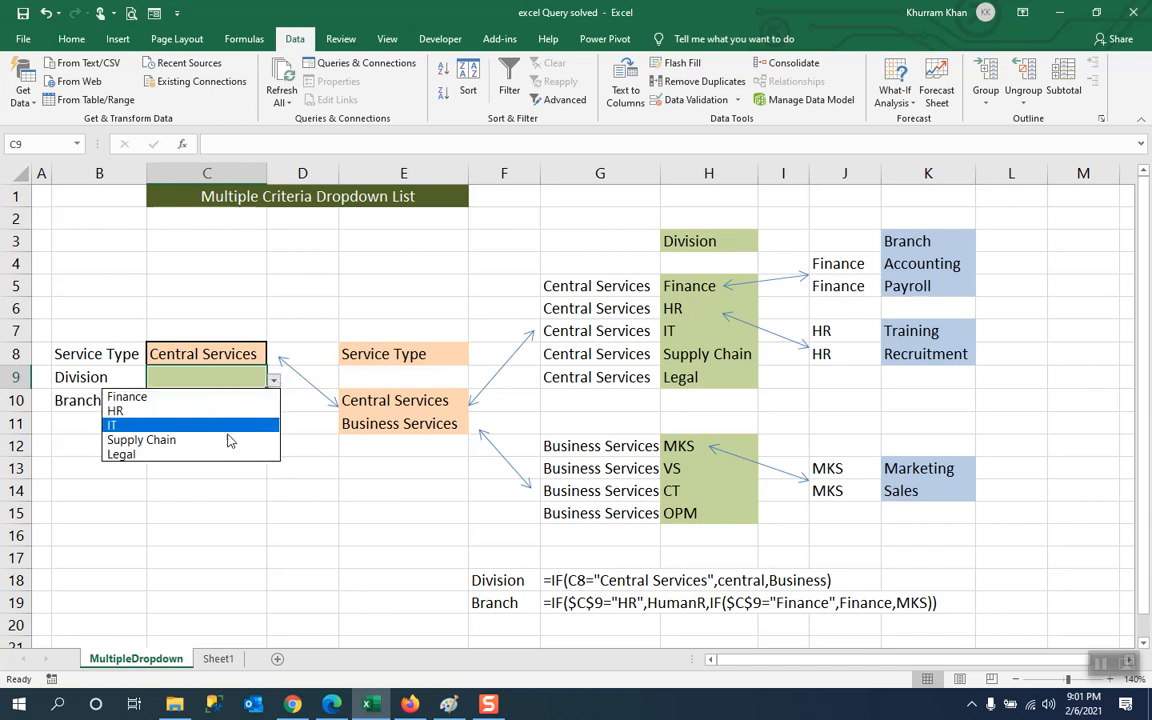
left_click(234, 356)
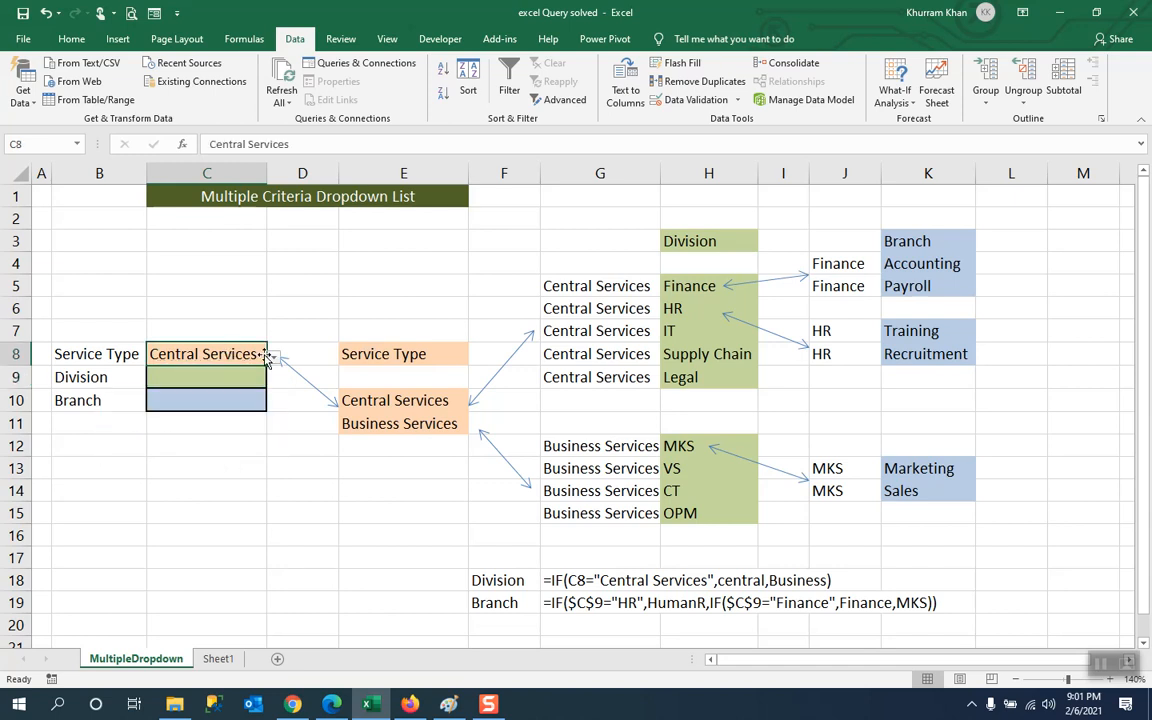
left_click(273, 357)
left_click(231, 389)
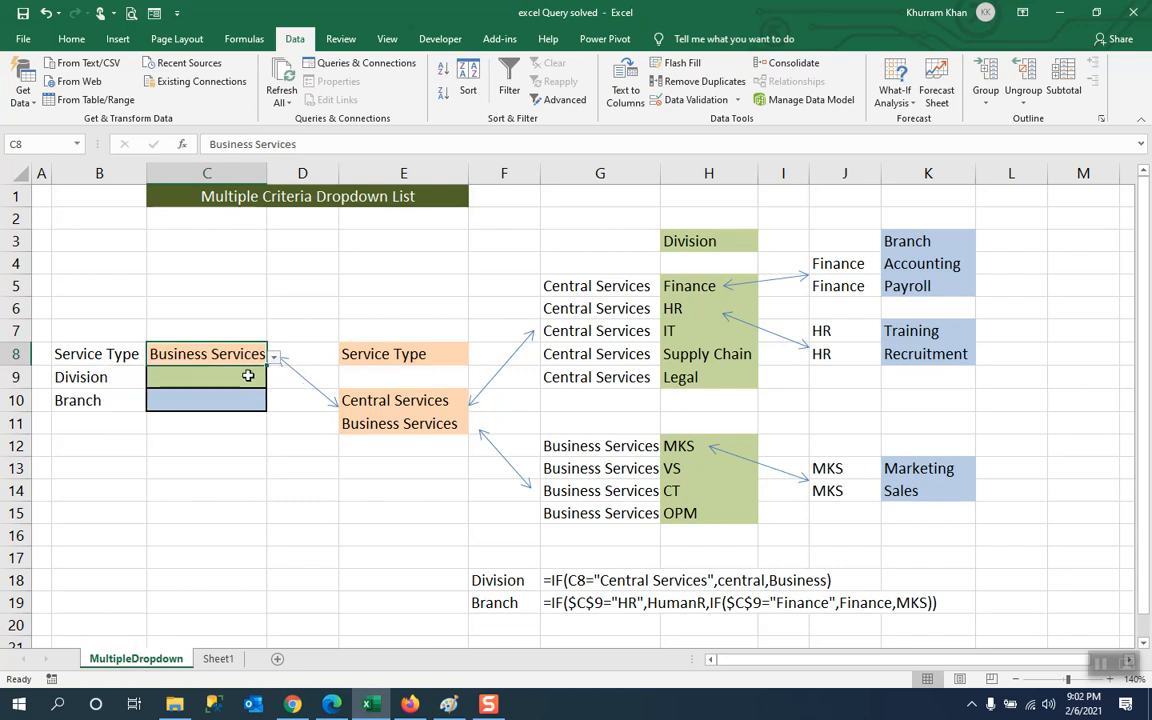
left_click(247, 376)
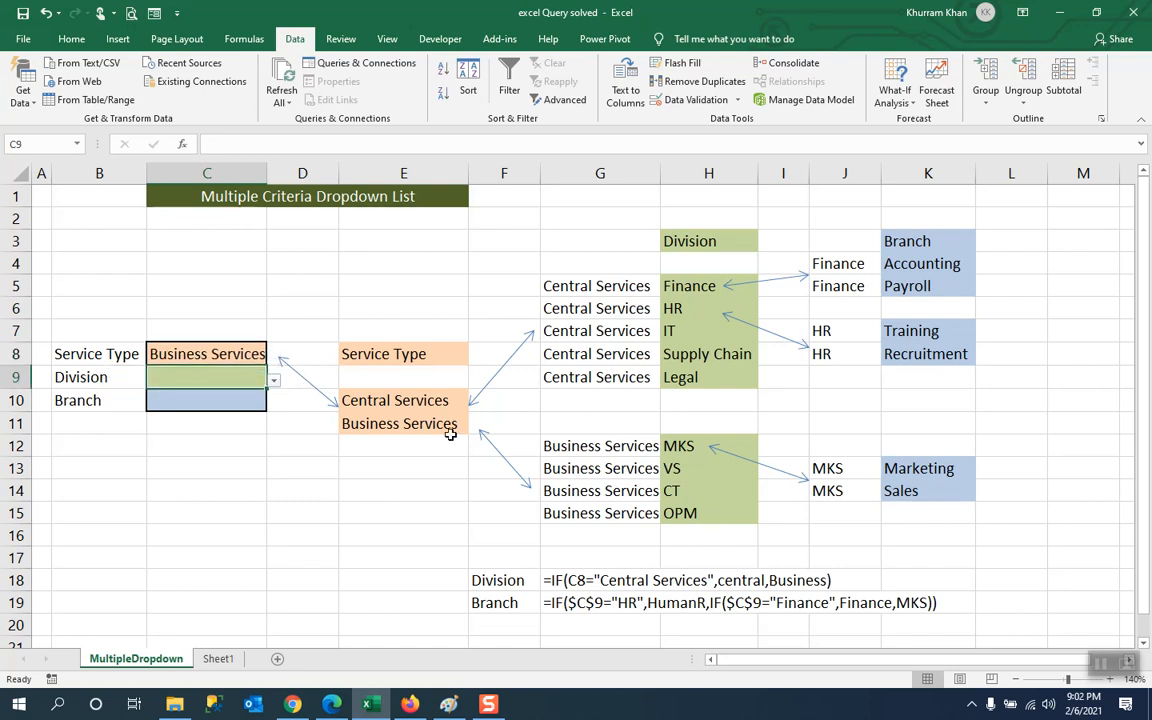
left_click(273, 381)
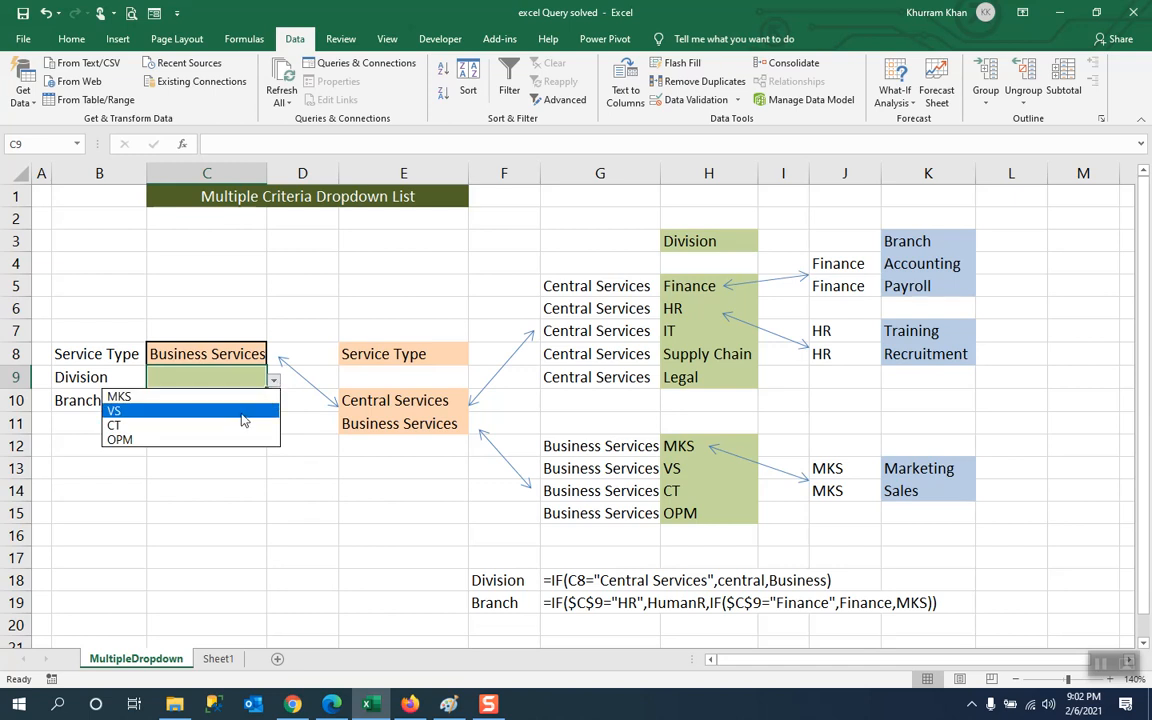
left_click(273, 381)
left_click(273, 381)
Step: Choose Central Services as the Service Type in C8 and Finance as the Division in C9
left_click(240, 357)
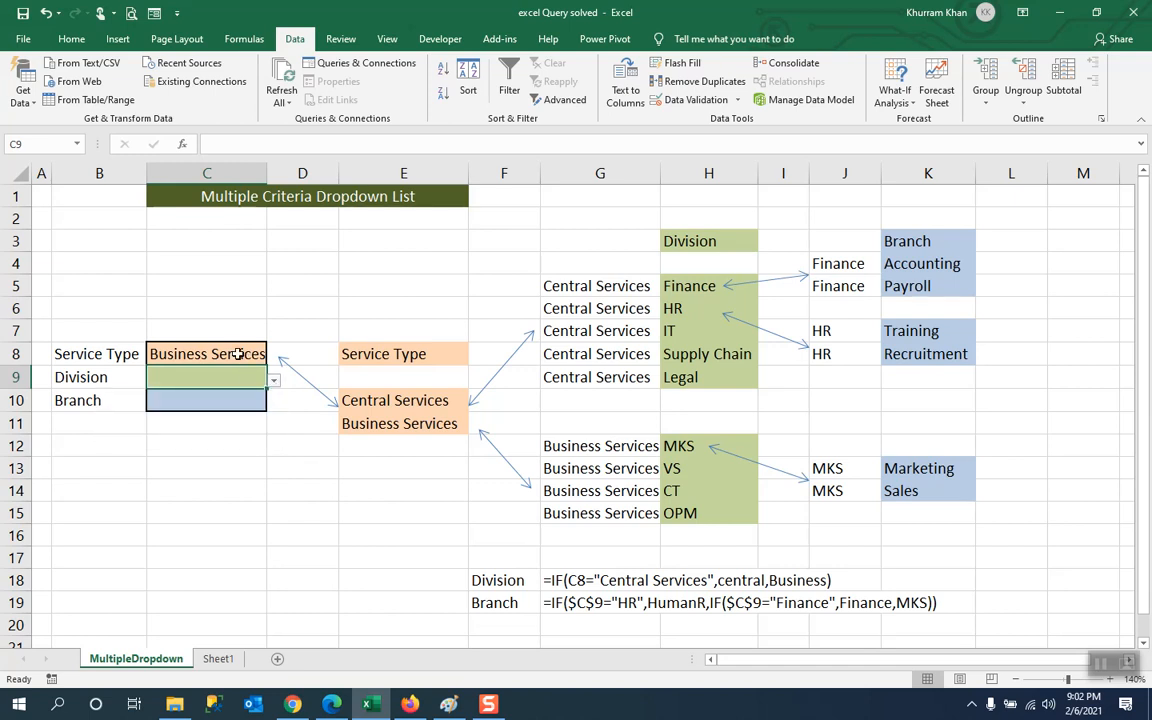
left_click(274, 356)
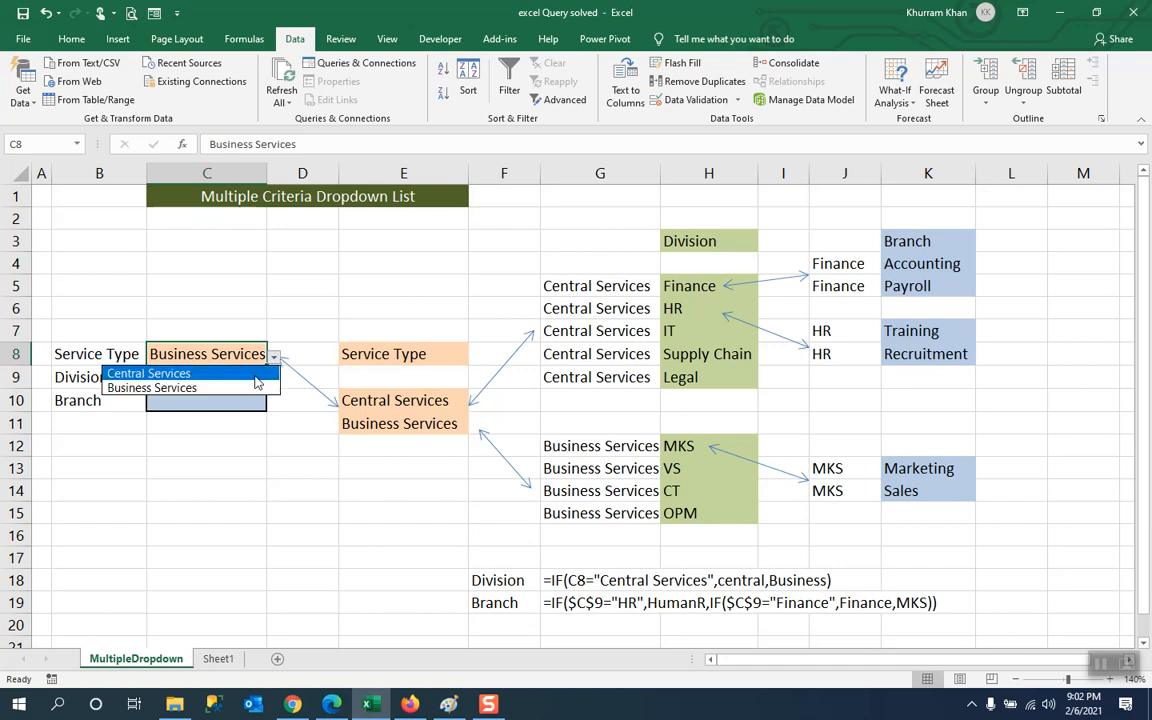
left_click(255, 374)
left_click(244, 378)
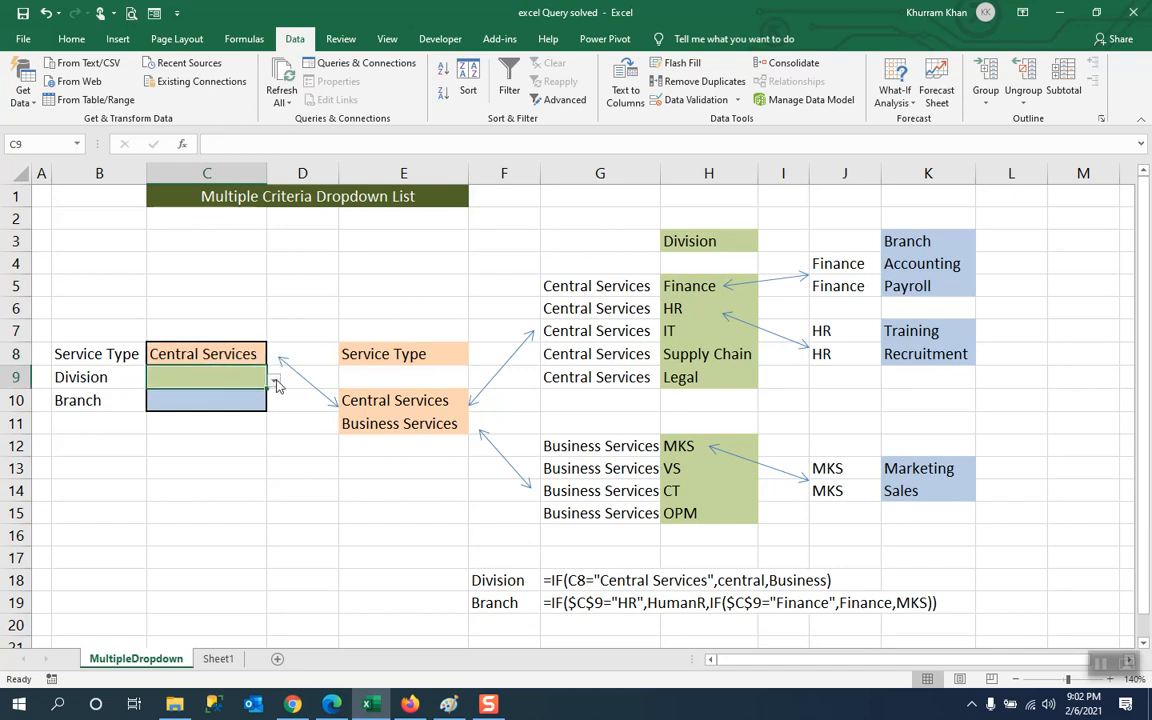
left_click(273, 381)
left_click(243, 400)
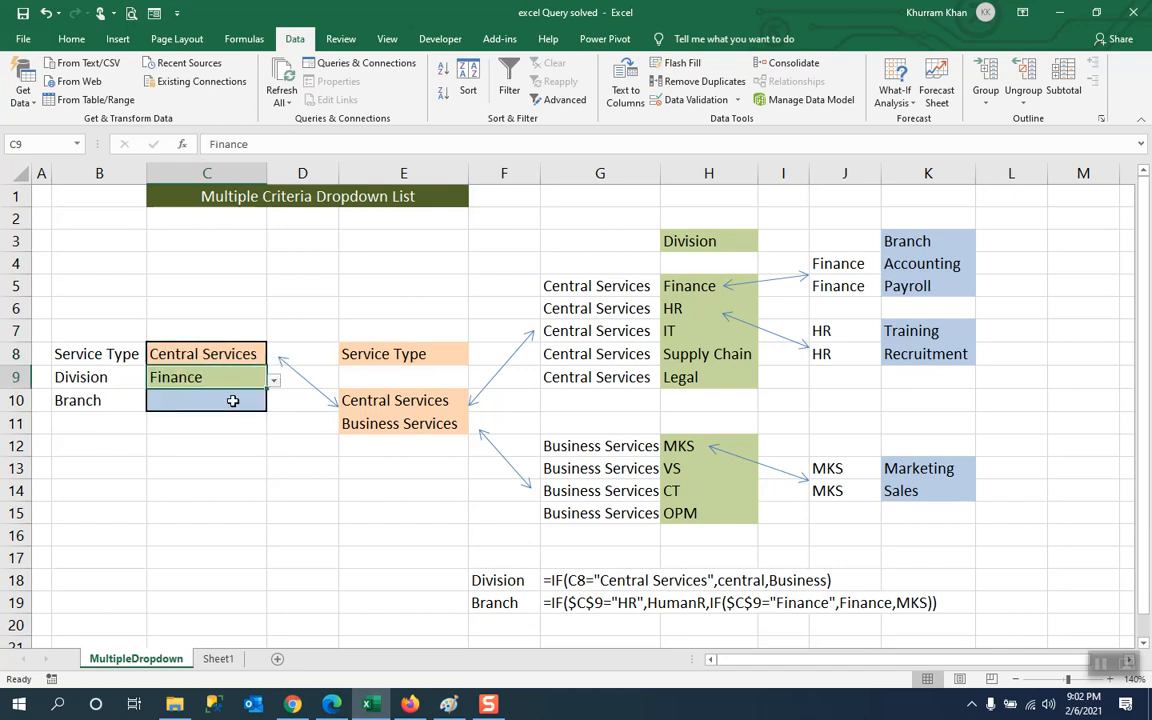
Step: Name the Finance branch range K4:K5 as Finance
left_click(231, 399)
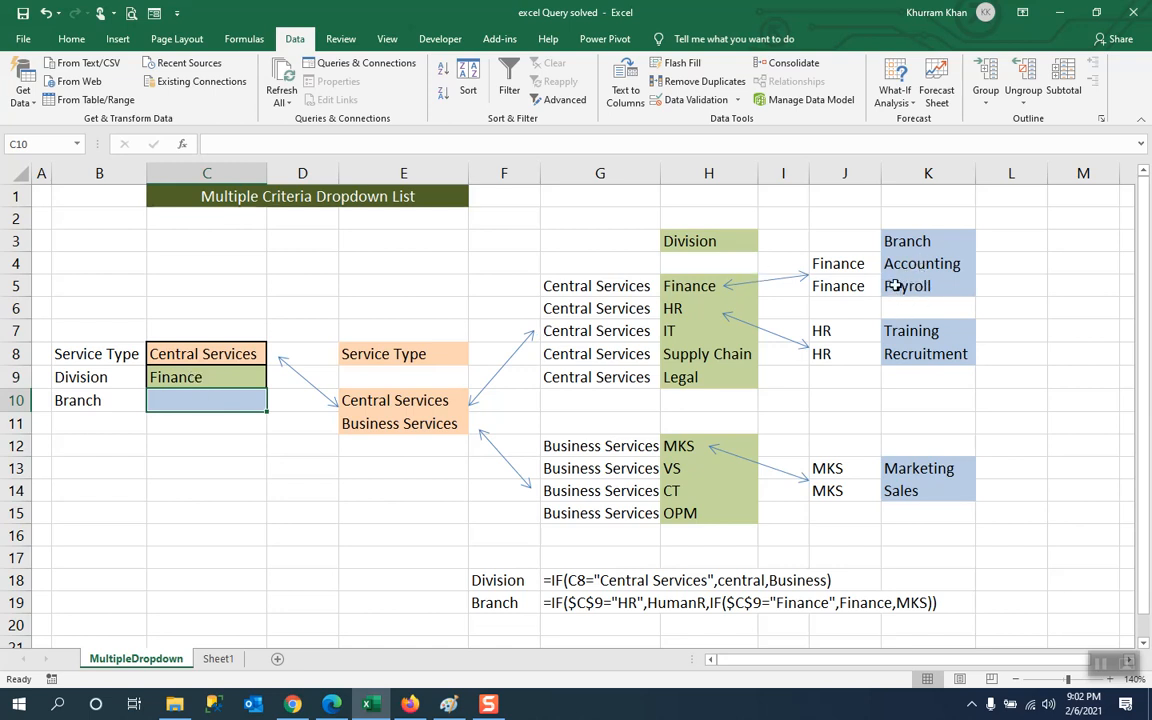
left_click_drag(918, 262, 913, 355)
left_click_drag(932, 468, 933, 489)
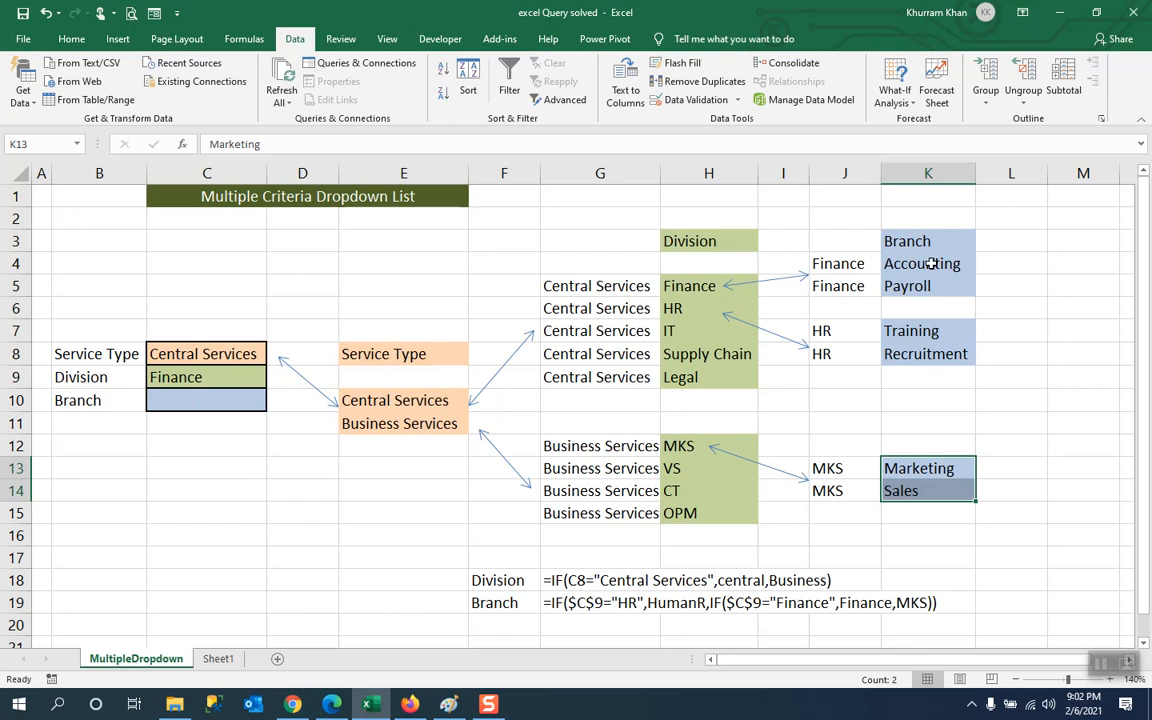
left_click_drag(931, 263, 905, 283)
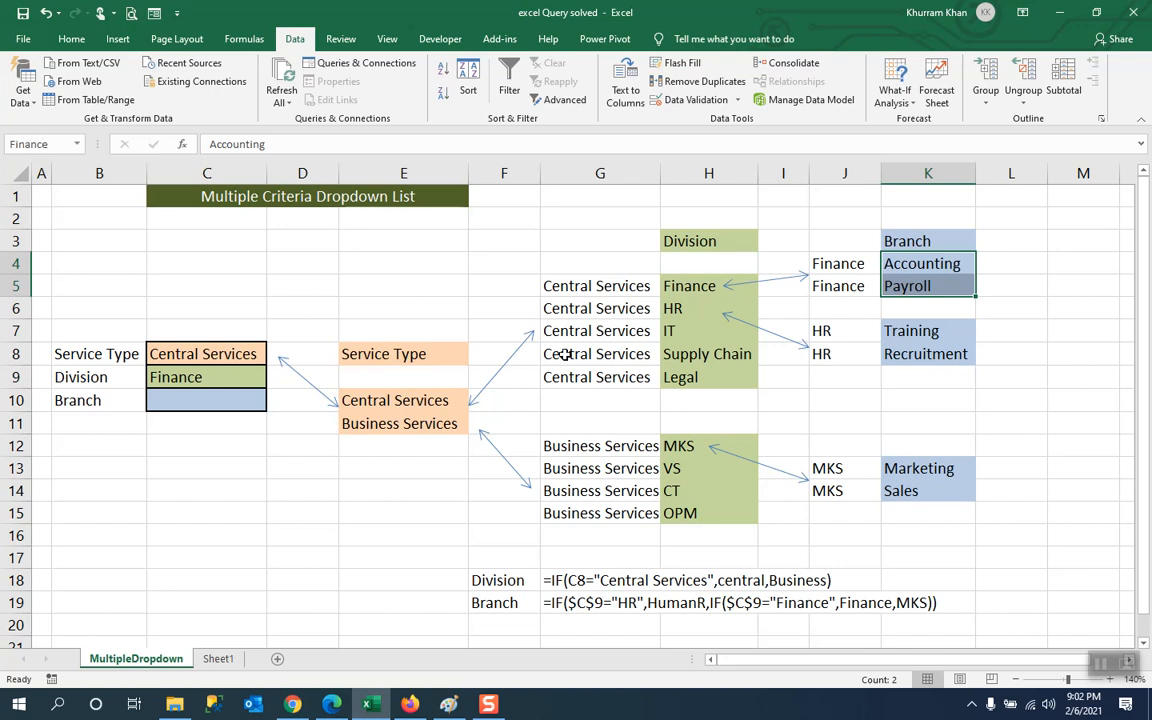
Step: Name the HR branch range K7:K8 as HumanR
left_click(929, 333)
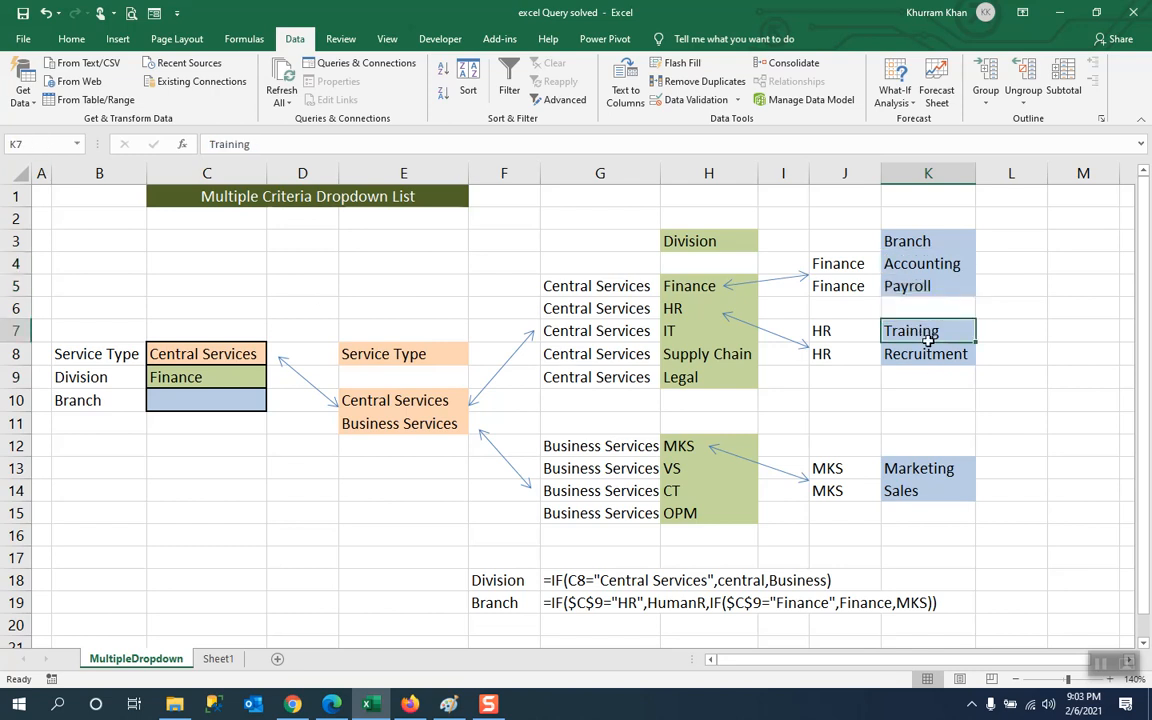
left_click_drag(929, 333, 928, 358)
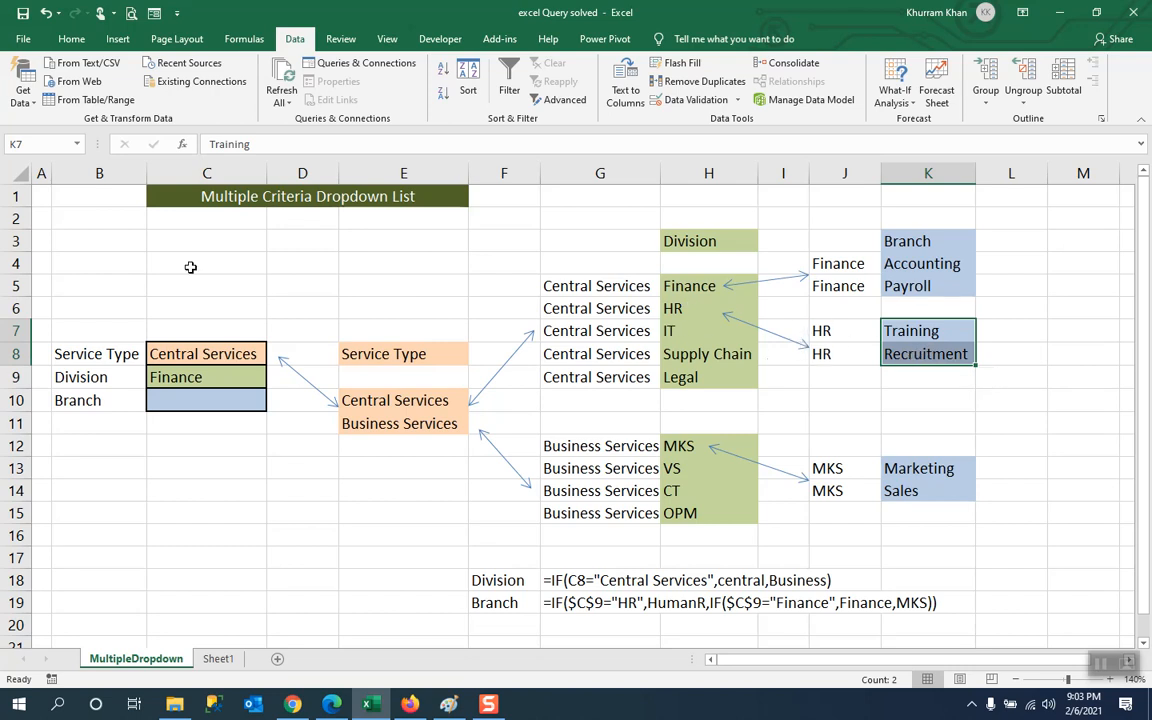
left_click(37, 141)
type("Huma")
key("Return")
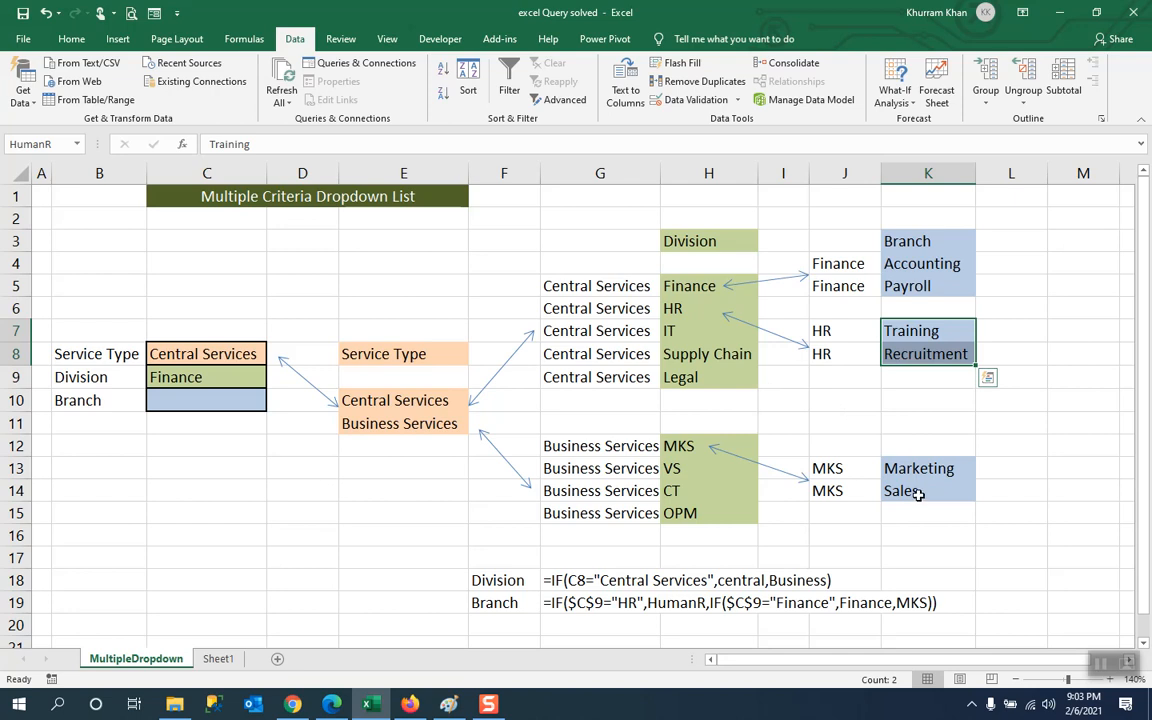
Step: Name the MKS branch range K13:K14 as MKS
left_click_drag(908, 467, 908, 483)
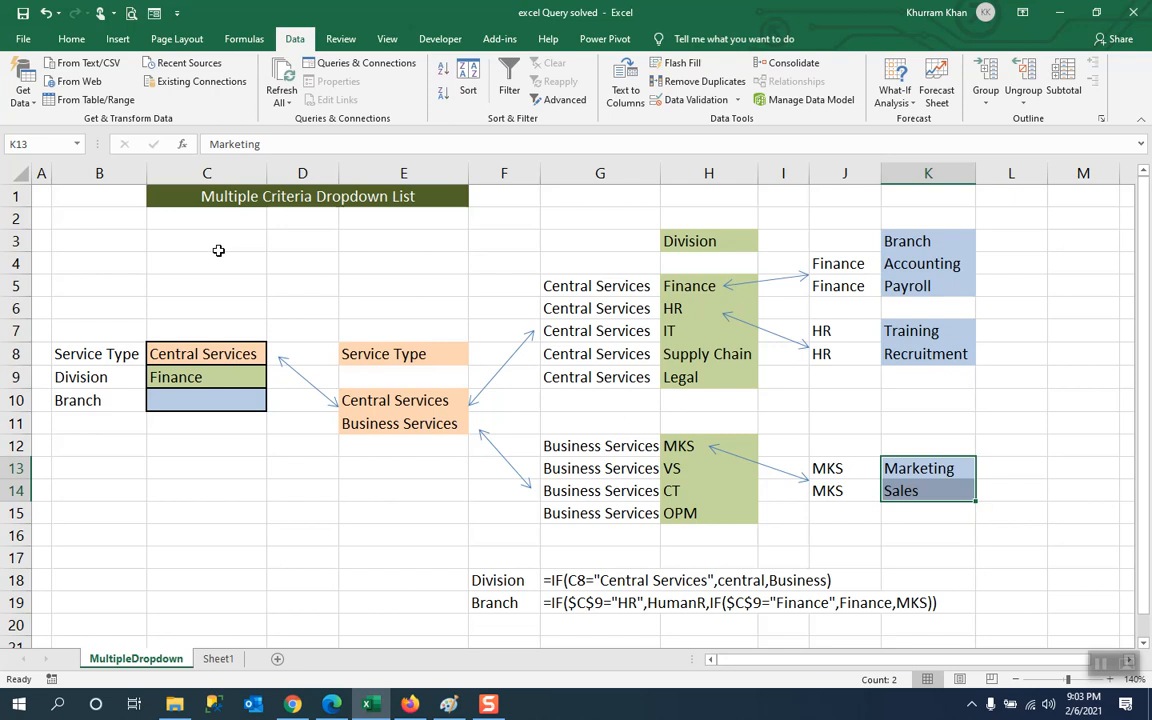
left_click(38, 144)
type("MKS")
key("Return")
Step: Check which cells the named ranges Finance, HumanR and MKS refer to by jumping to each one
left_click(80, 145)
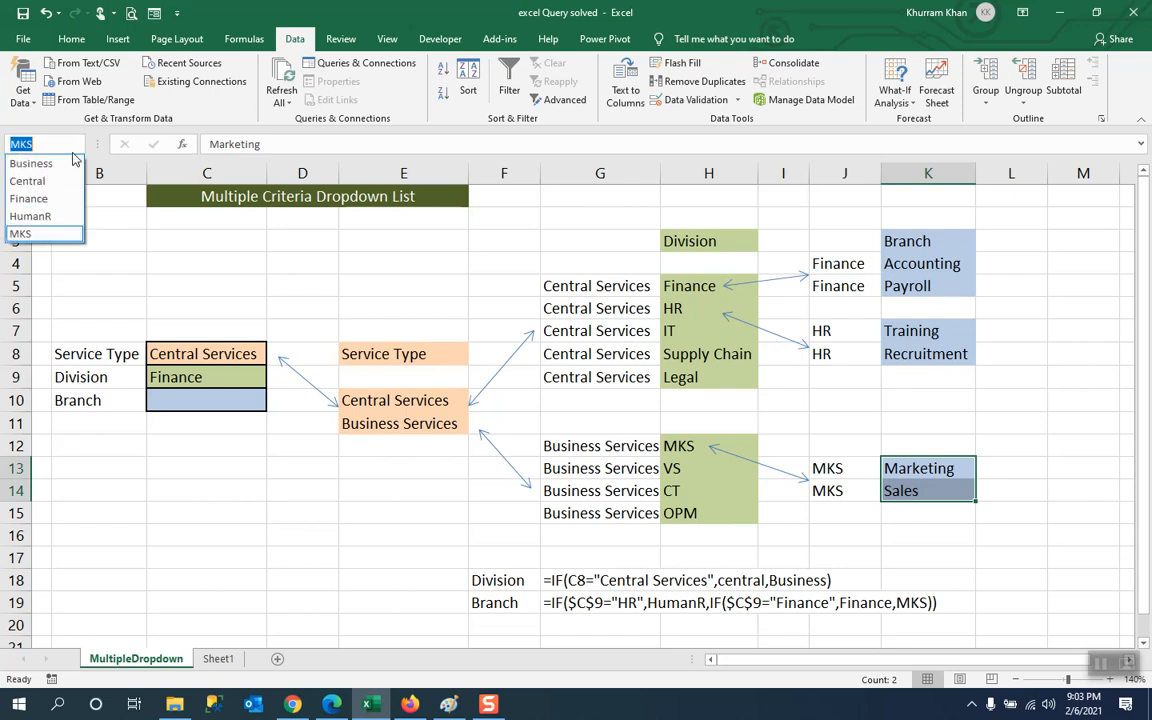
left_click(46, 200)
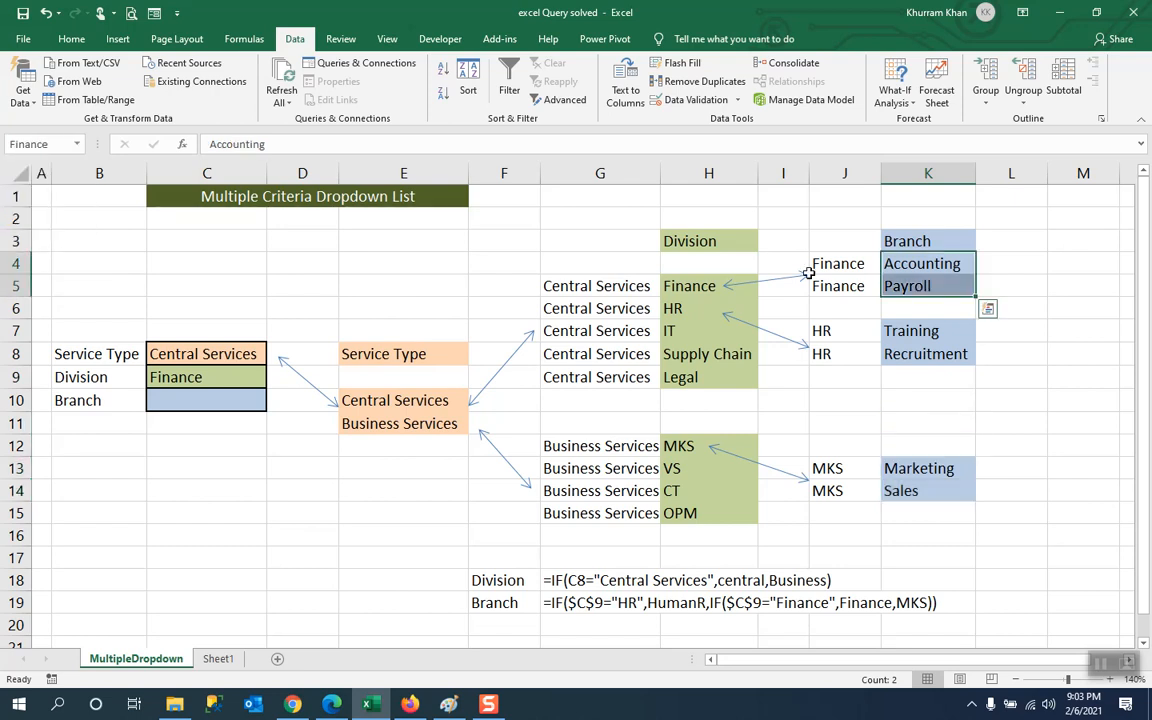
left_click(81, 146)
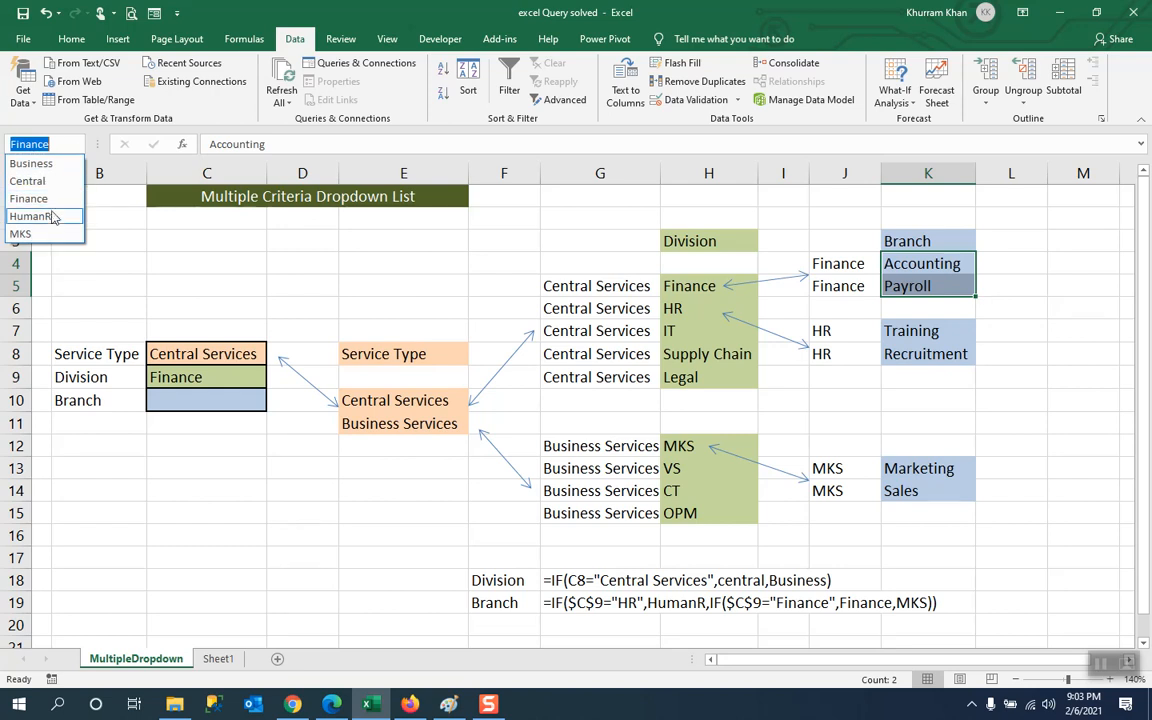
left_click(46, 216)
left_click(78, 146)
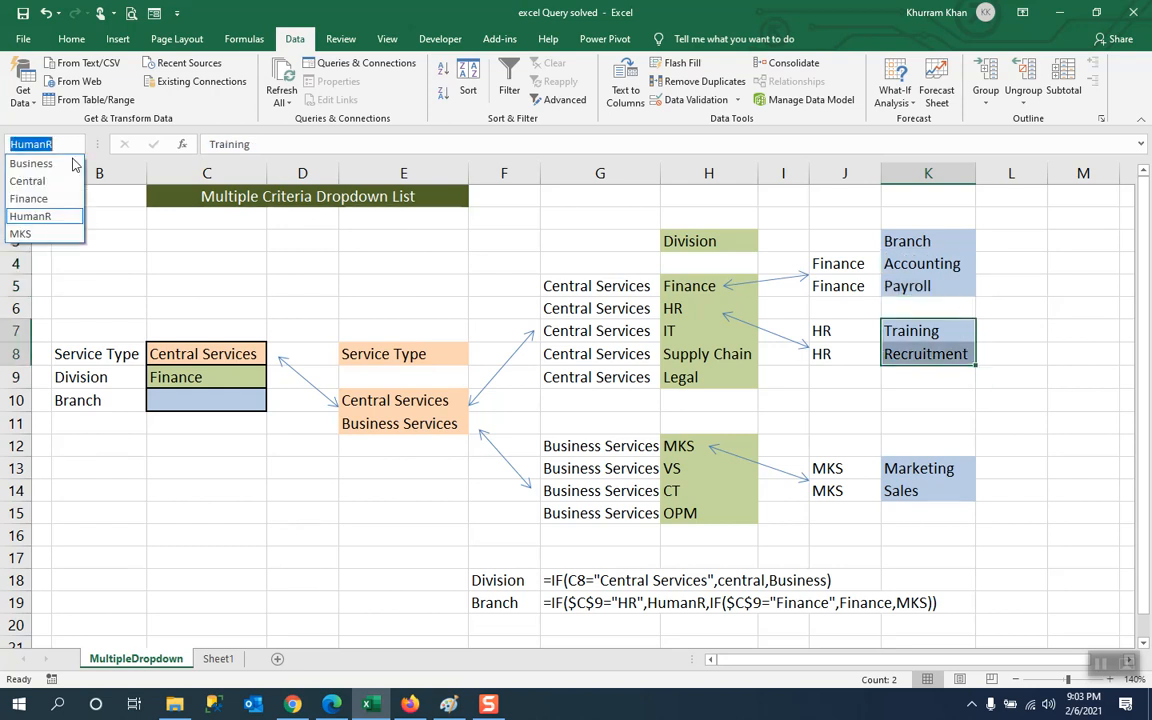
left_click(52, 226)
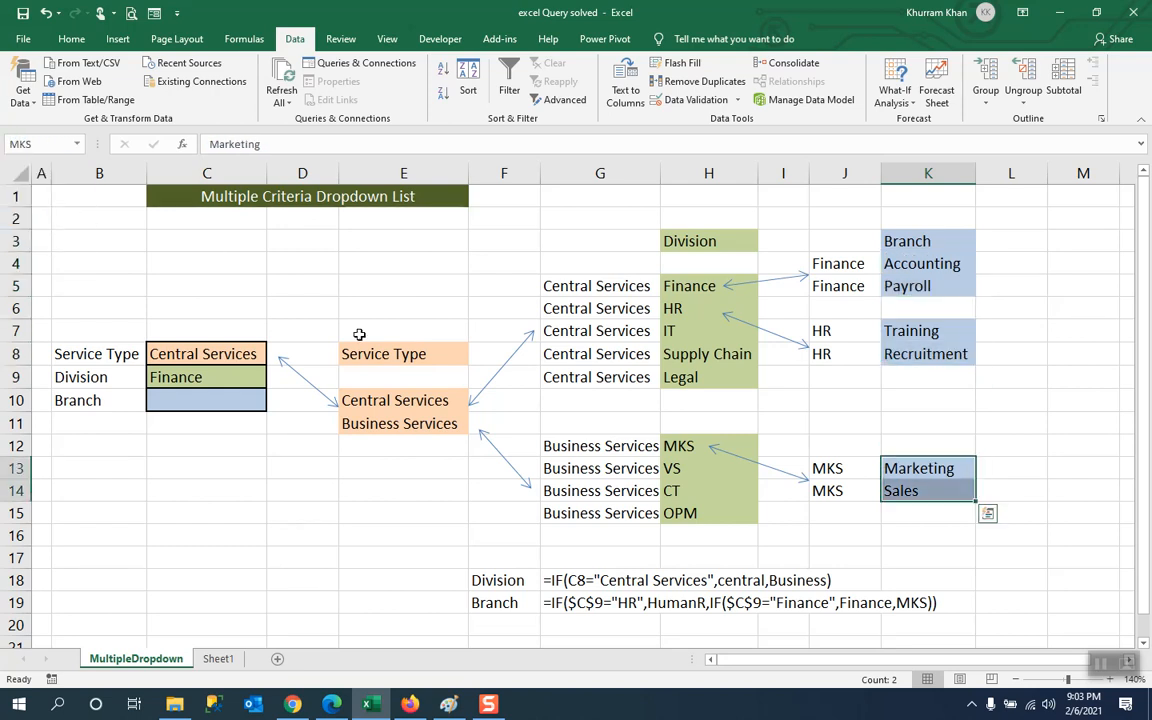
Step: Start a data validation rule for the Branch cell C10 that allows a List
left_click(185, 399)
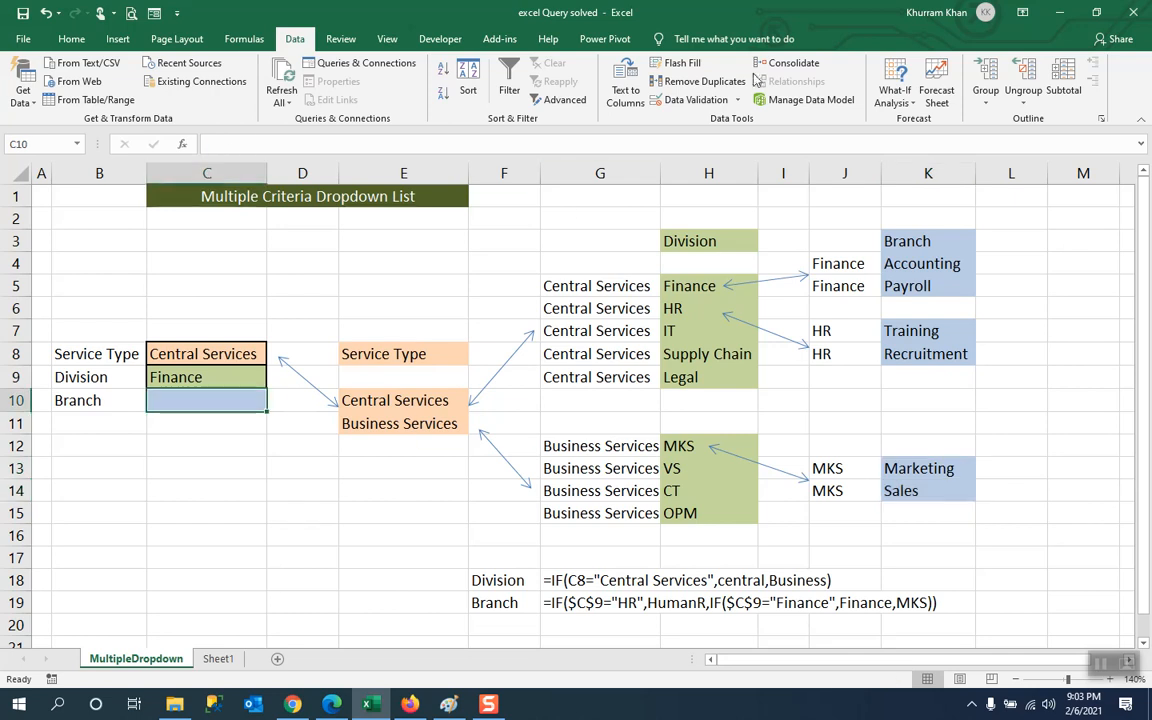
left_click(690, 99)
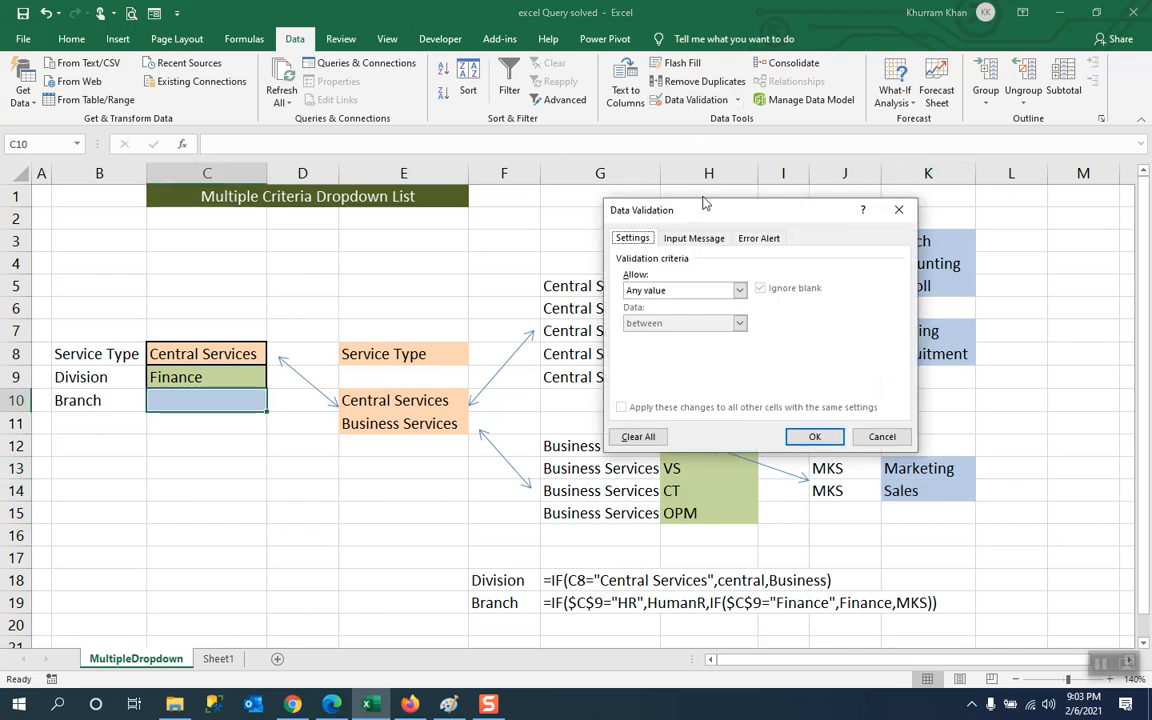
left_click(739, 290)
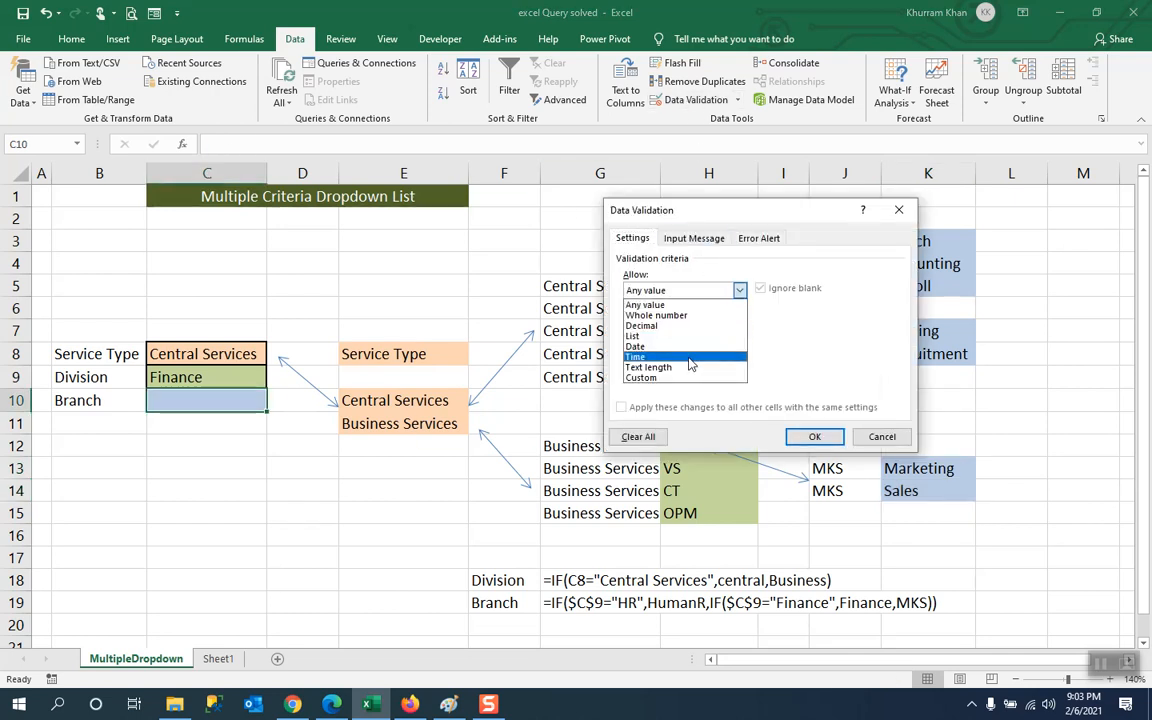
left_click(660, 336)
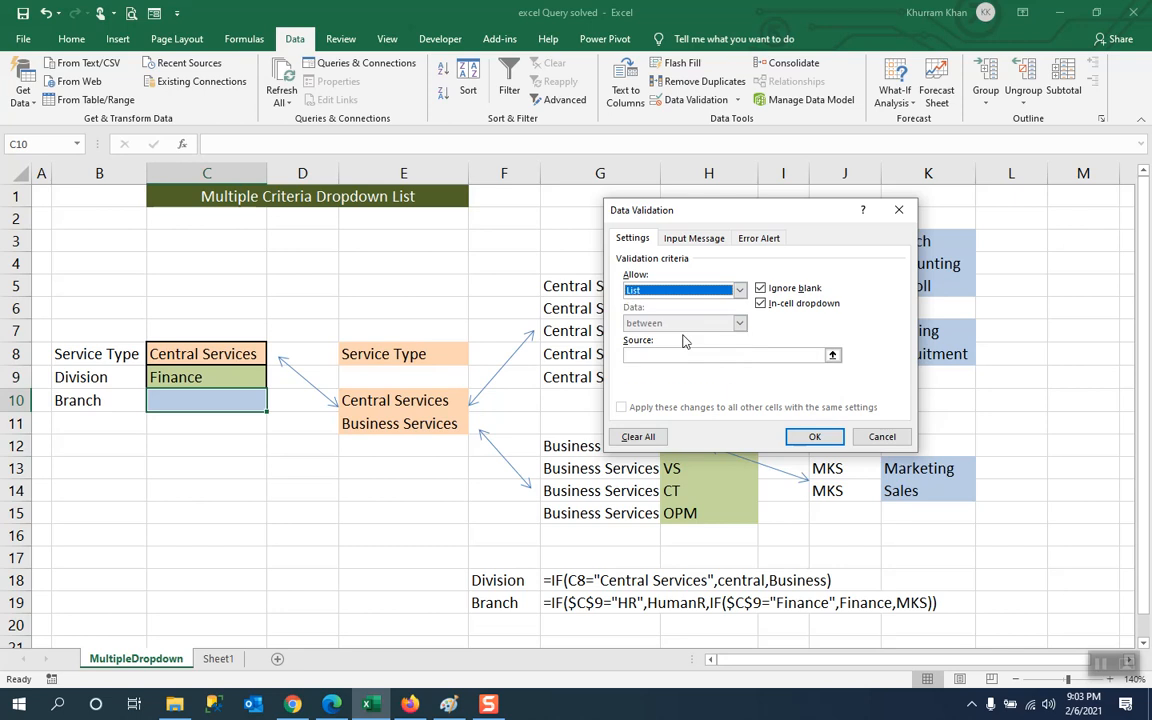
Step: Begin the list source formula for C10 with =if($C$9="Finance",Finance, so the Finance division uses the Finance range
left_click(659, 356)
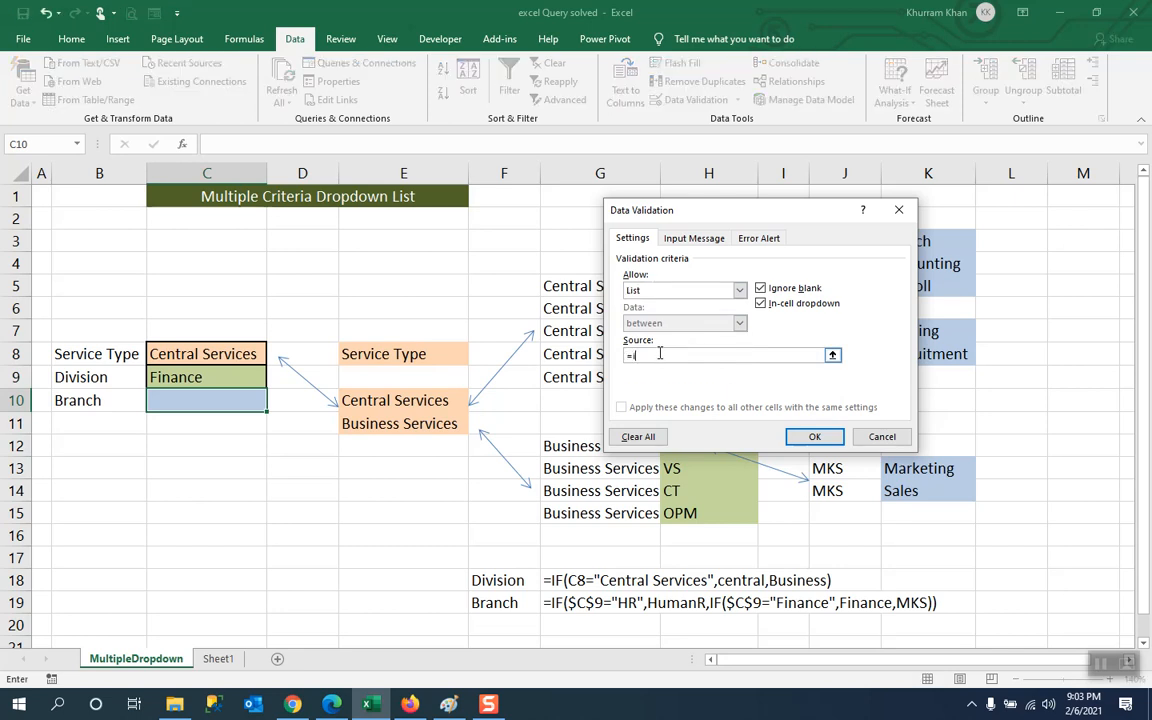
type("(")
left_click(188, 378)
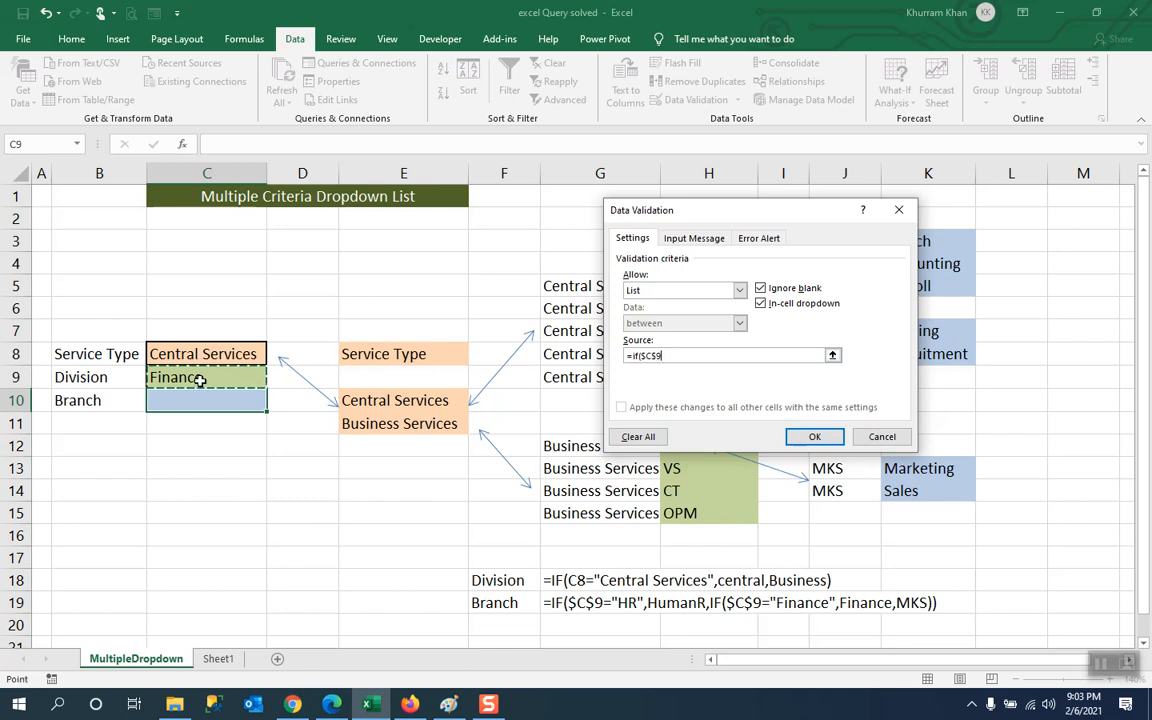
type("=\"Fina")
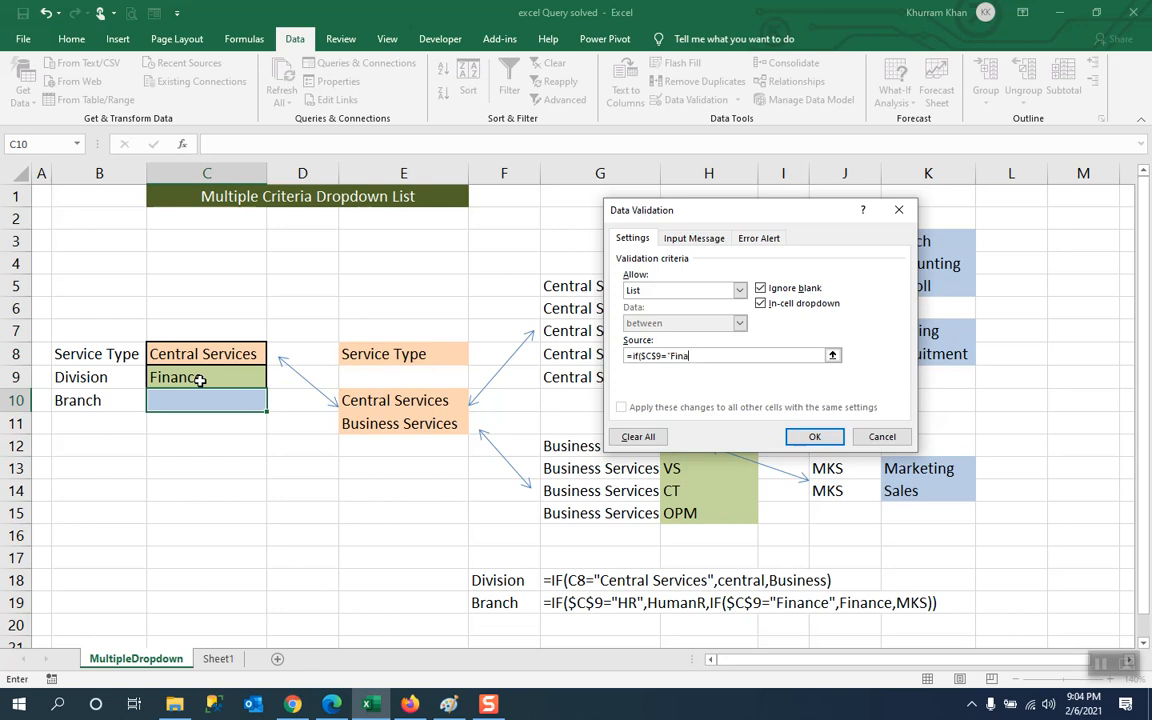
type("n")
type("ce\",")
type("F")
type("ince")
type("nan")
type("ce")
type(",")
Step: Complete the source formula with the nested IF($C$9="HR",HumanR,MKS)) and apply the validation to C10
type("IF(")
left_click(199, 380)
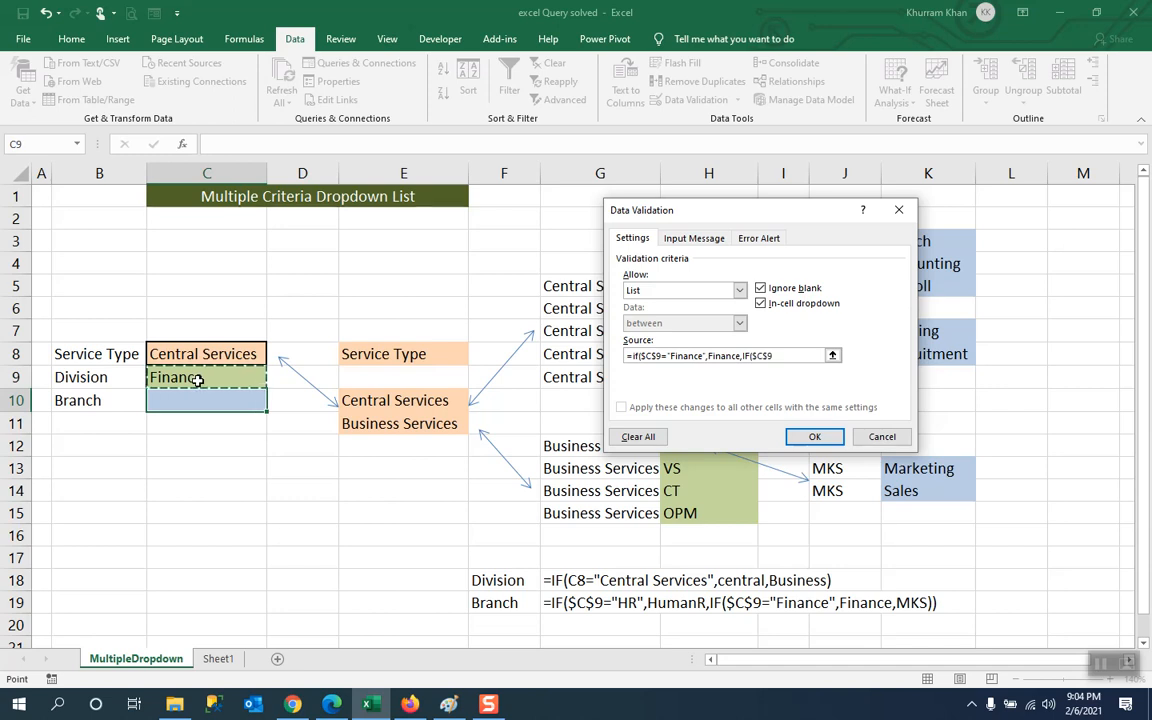
type("=\"Human")
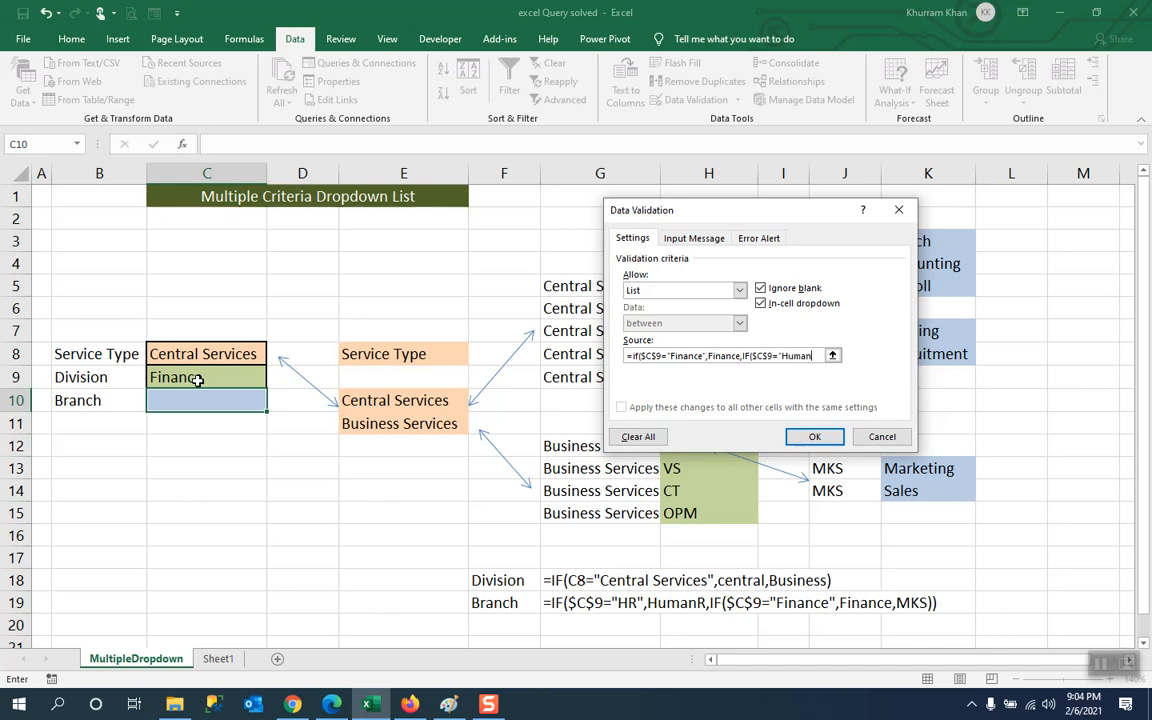
key("BackSpace")
key("BackSpace")
key("BackSpace")
key("BackSpace")
type("R\",Human")
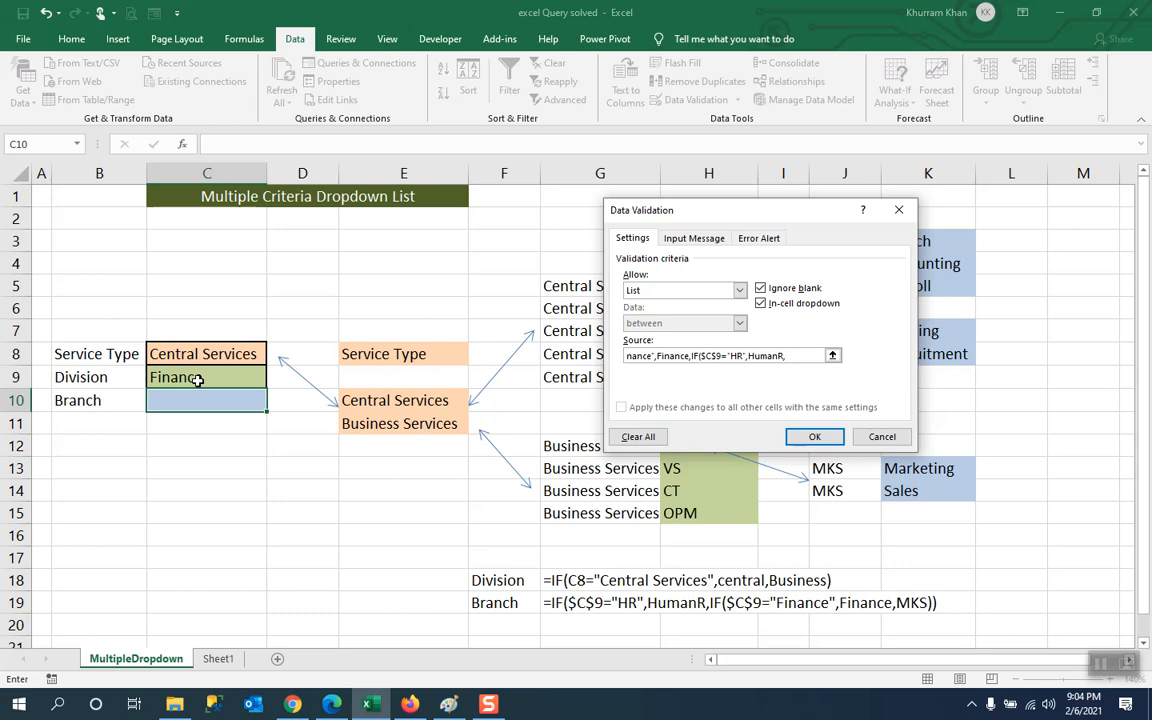
type("MKS))")
left_click(812, 437)
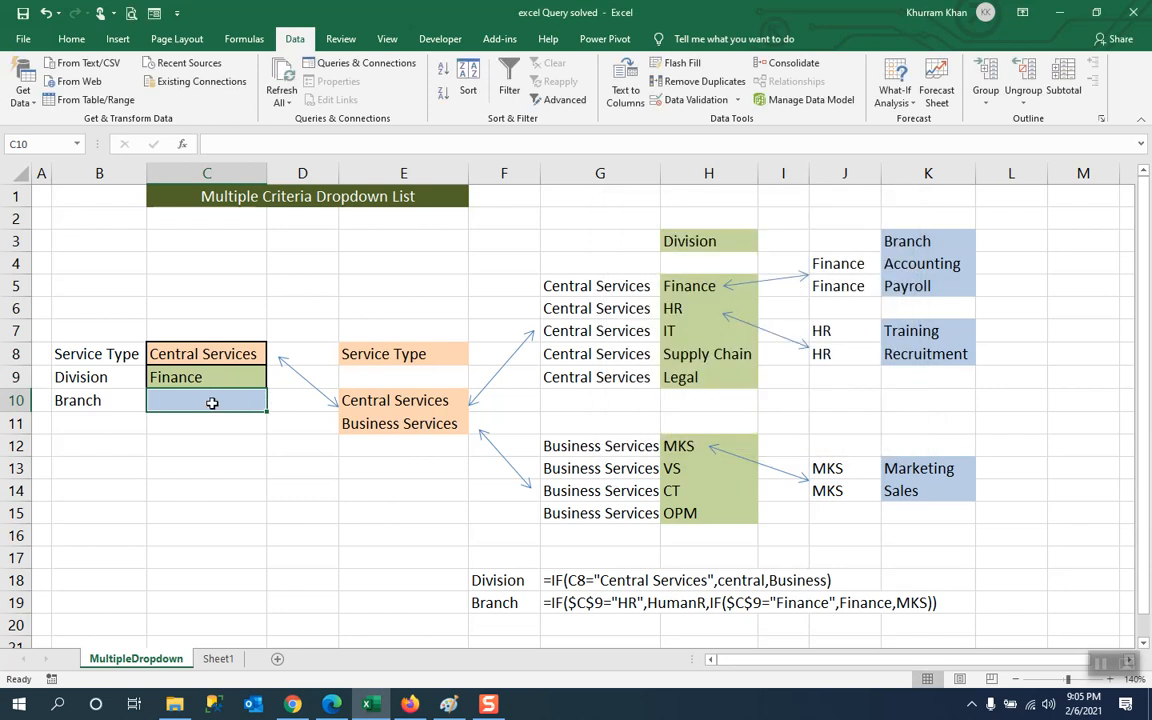
Step: Check the branch choices offered in C10 for the Finance division
left_click(1101, 667)
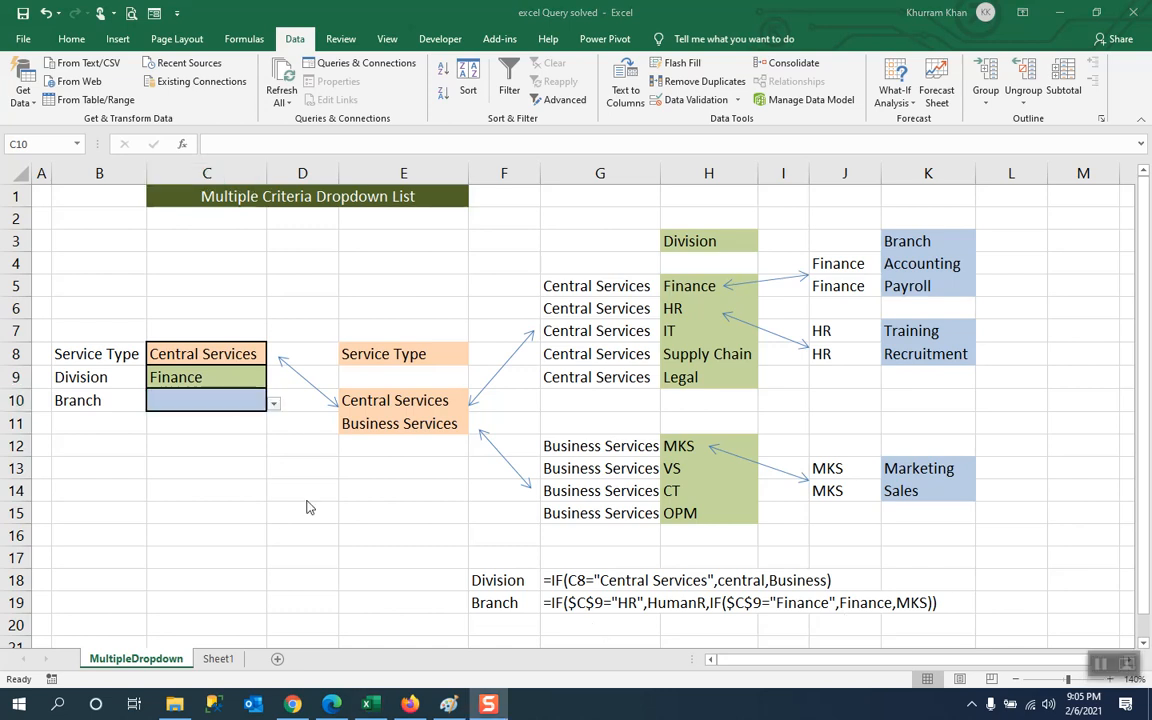
left_click(224, 374)
left_click(228, 402)
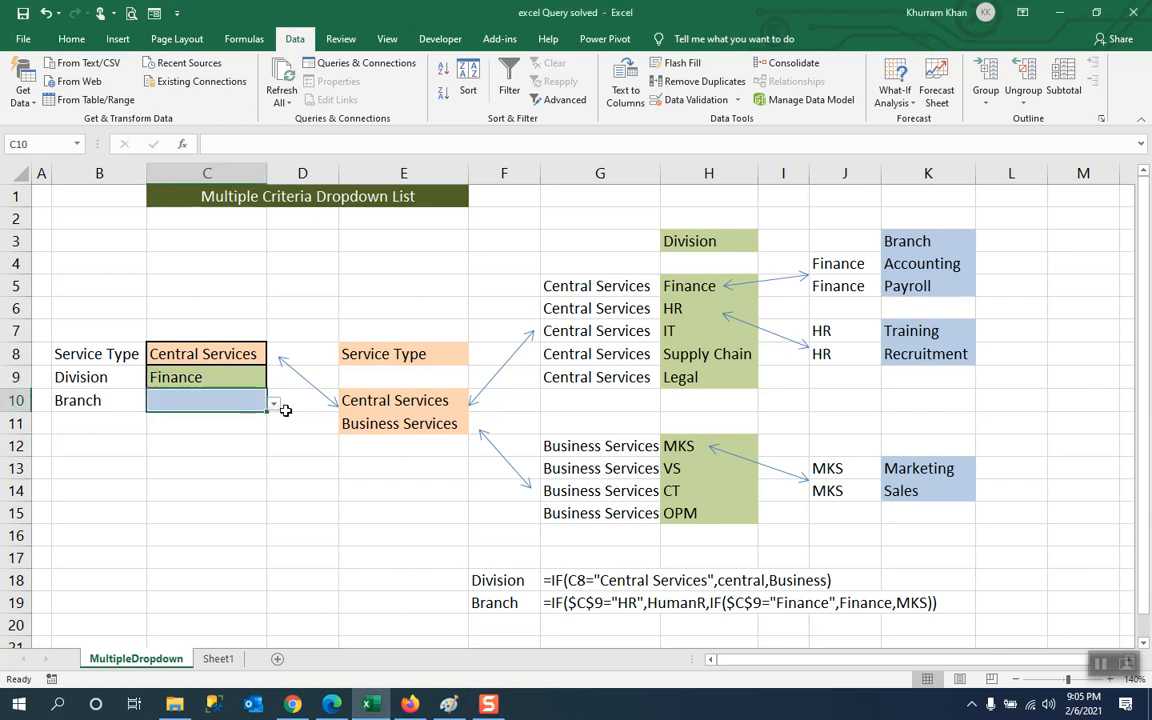
left_click(274, 404)
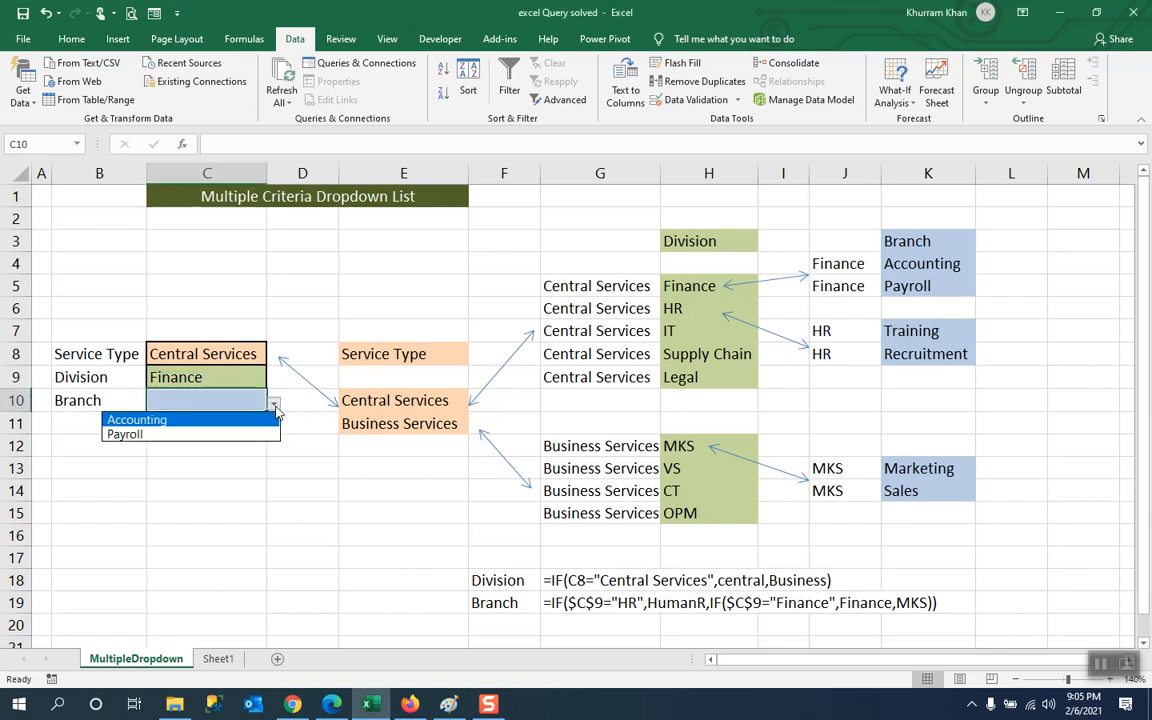
Step: Switch the Division in C9 to HR and check the branch choices offered in C10
left_click(230, 376)
left_click(273, 380)
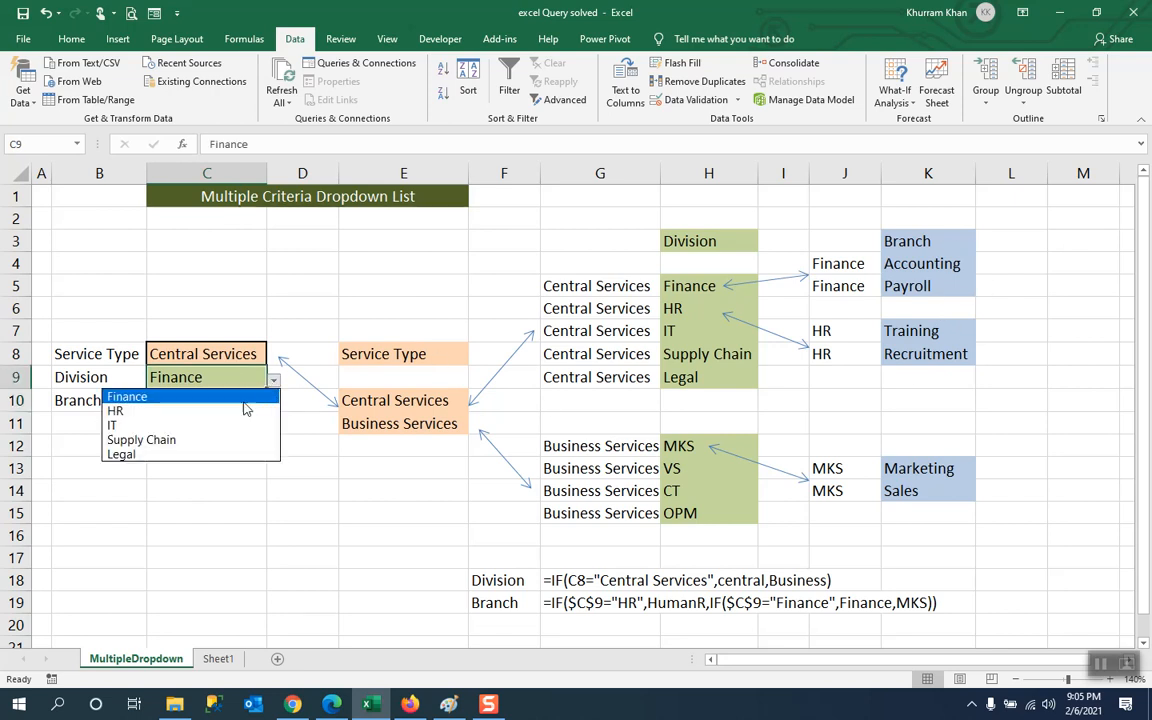
left_click(237, 410)
left_click(237, 410)
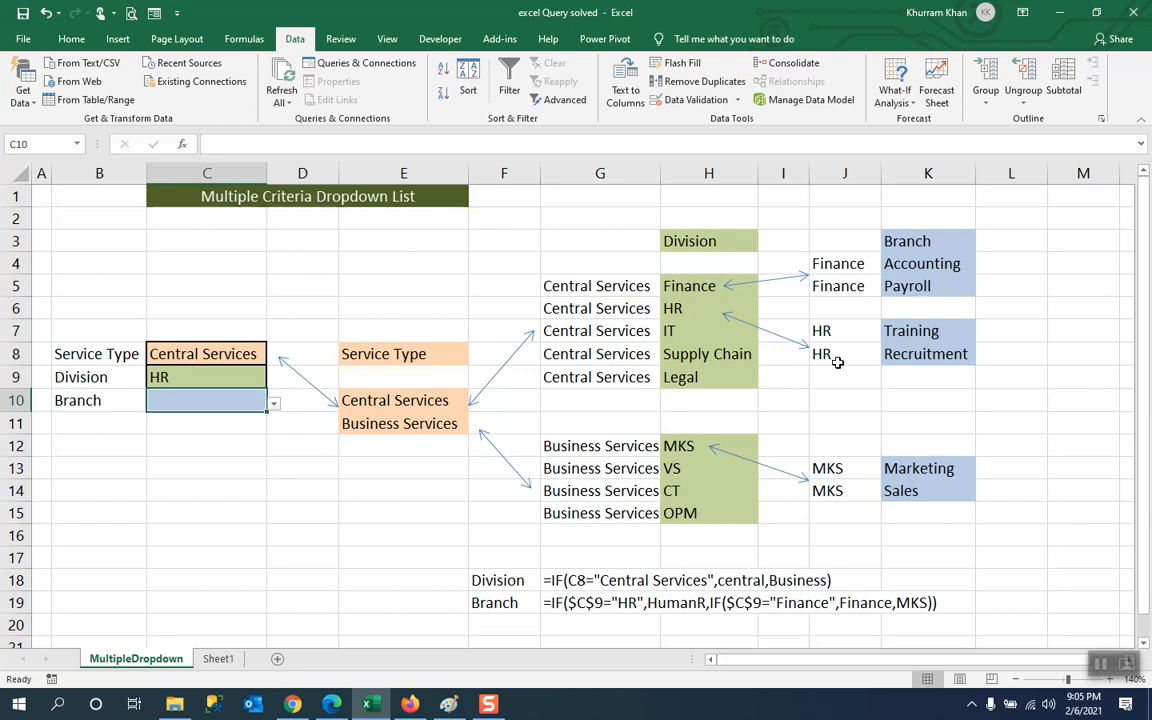
left_click(273, 403)
left_click(240, 382)
Step: Set the Service Type in C8 to Business Services and the Division in C9 to MKS
left_click(237, 352)
left_click(273, 357)
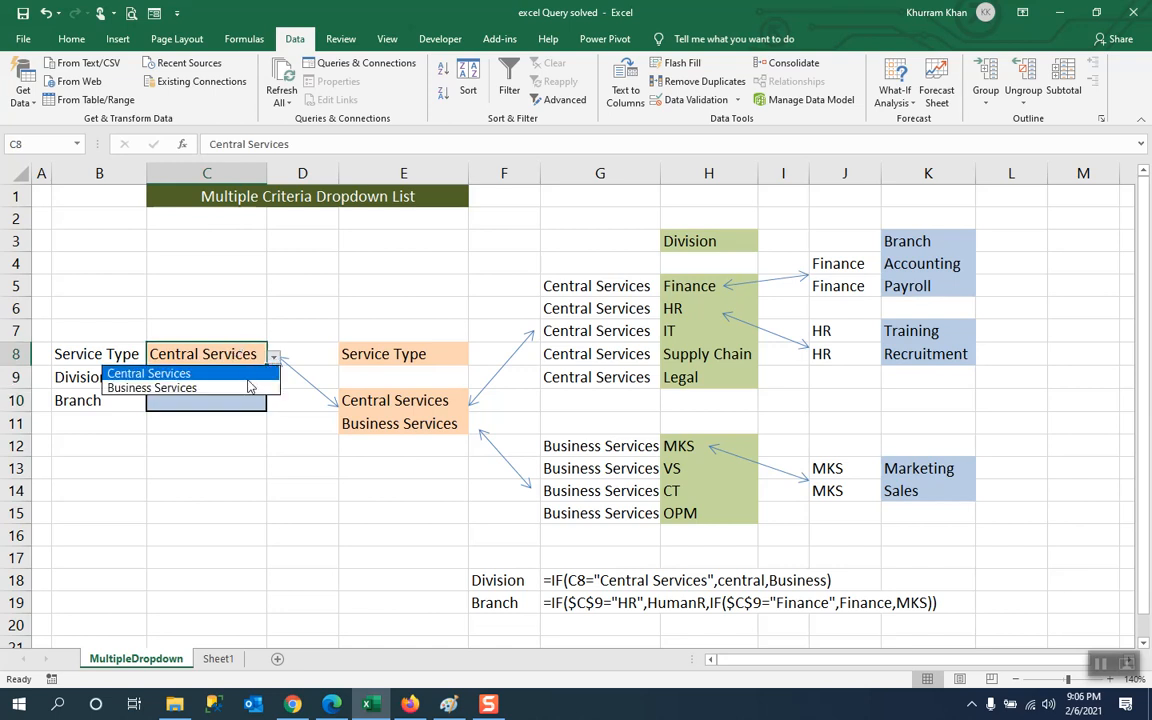
left_click(240, 389)
left_click(238, 376)
left_click(274, 381)
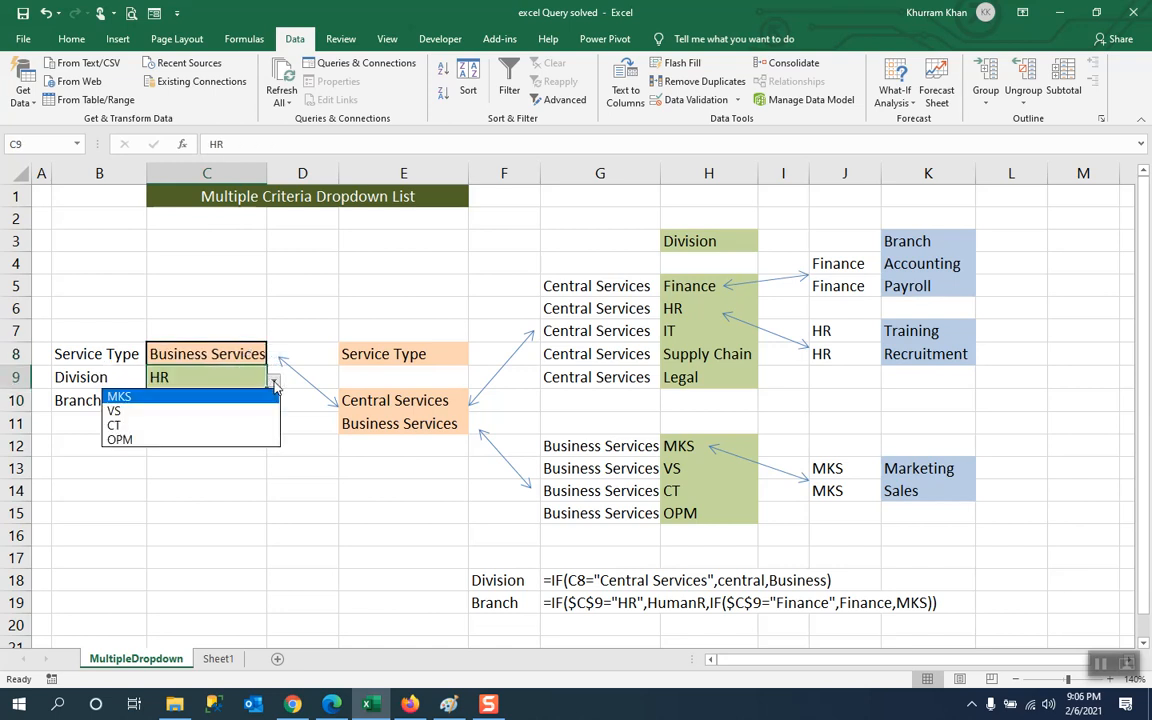
left_click(249, 401)
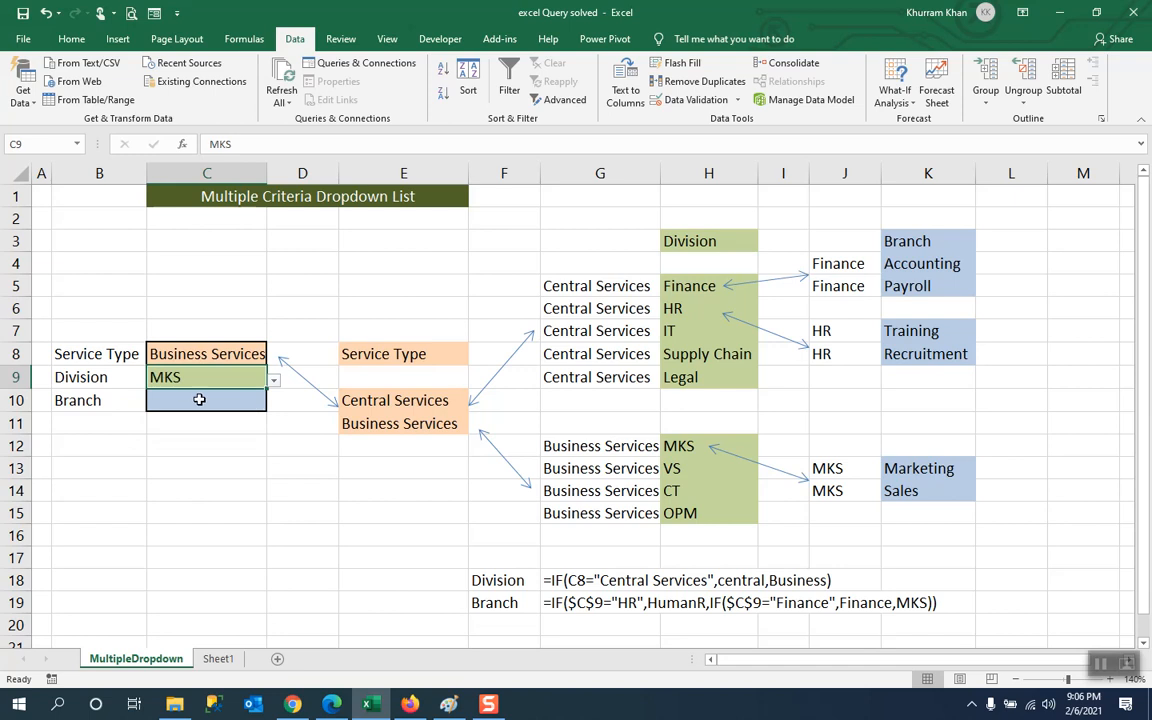
Step: Check the branch choices offered in C10 for the MKS division, leaving the cell empty
left_click(199, 400)
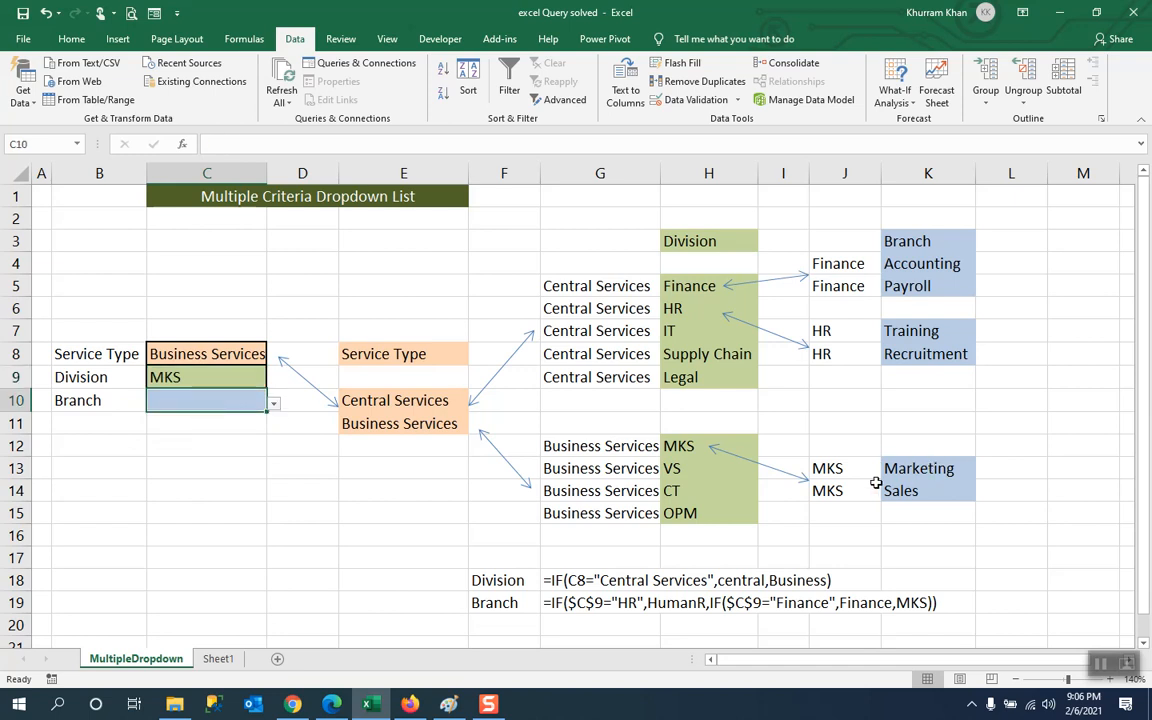
left_click(275, 404)
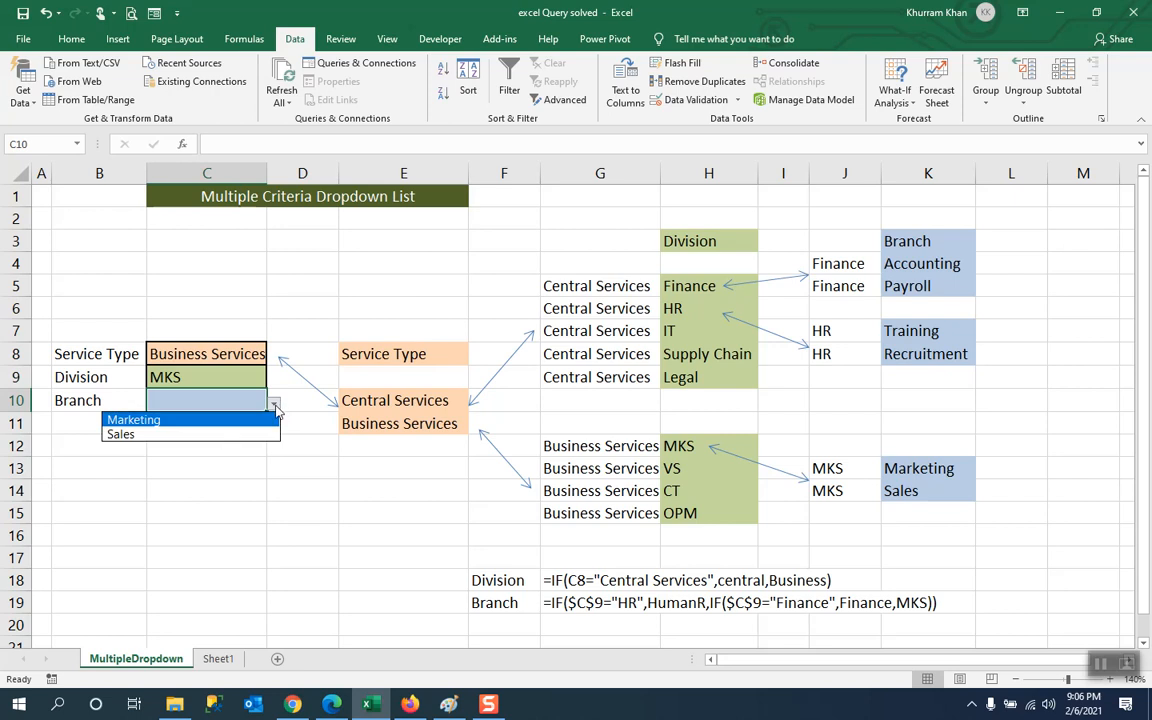
left_click(275, 405)
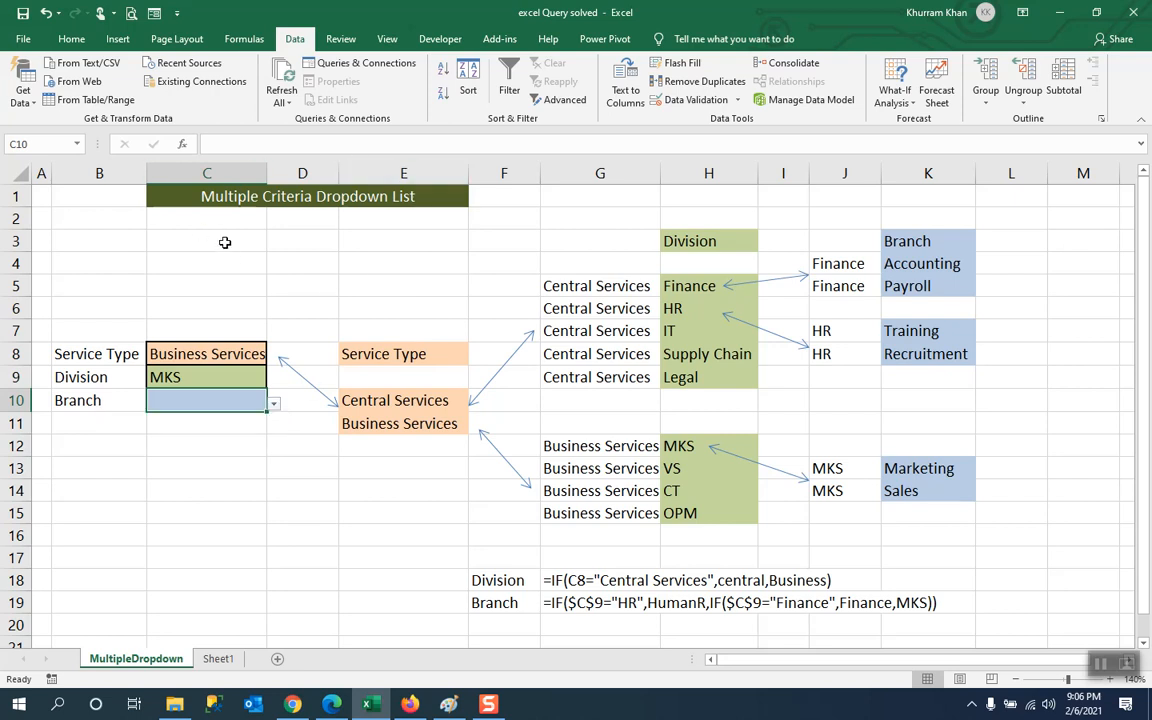